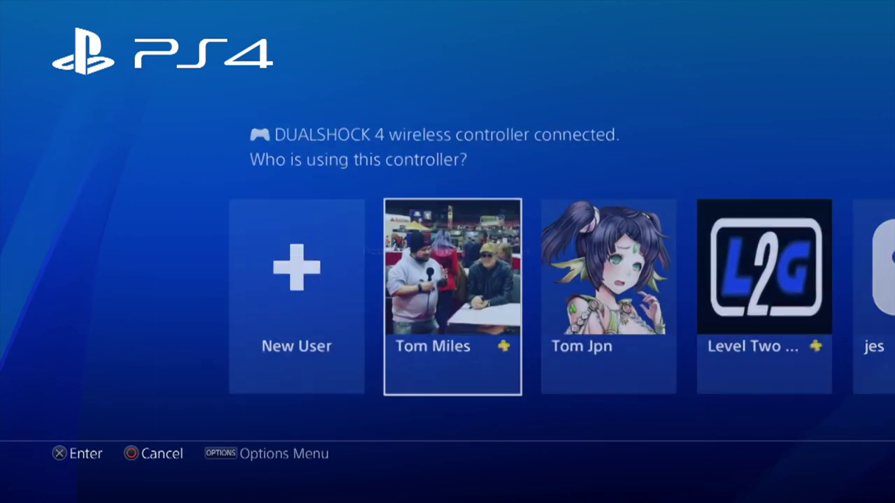
Select the New User tile on the user selection screen
key("Right")
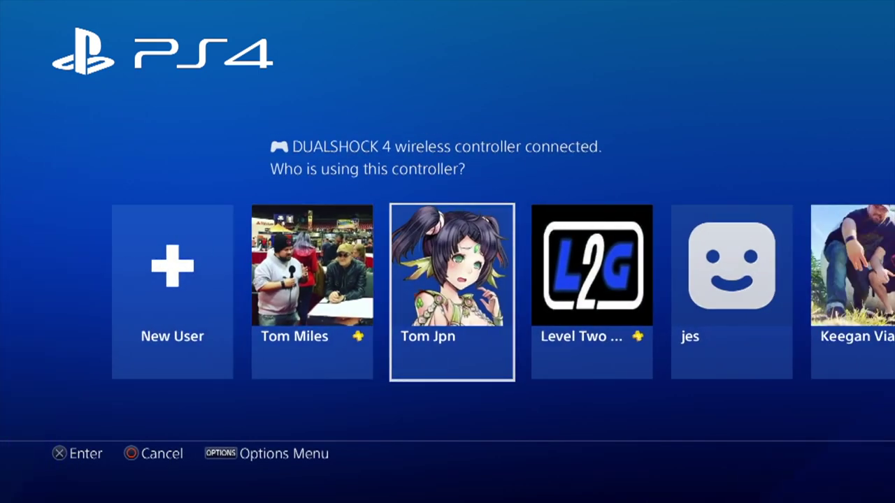
key("Left")
key("Left")
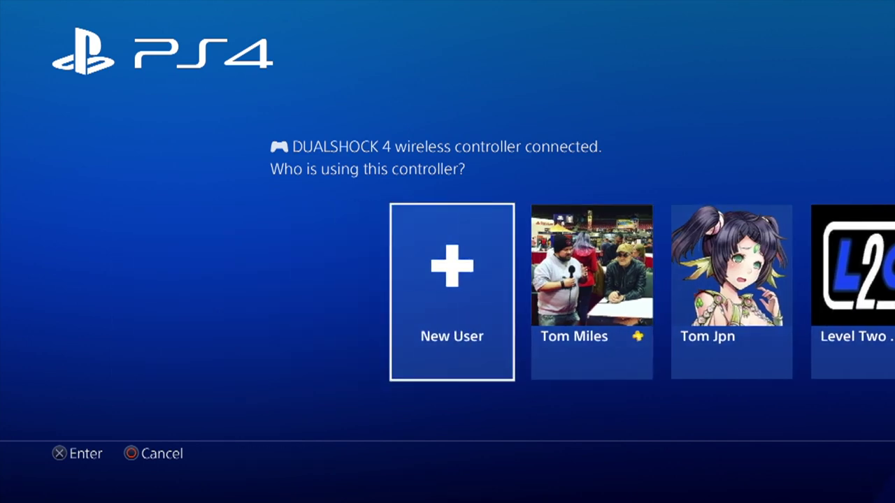
key("Return")
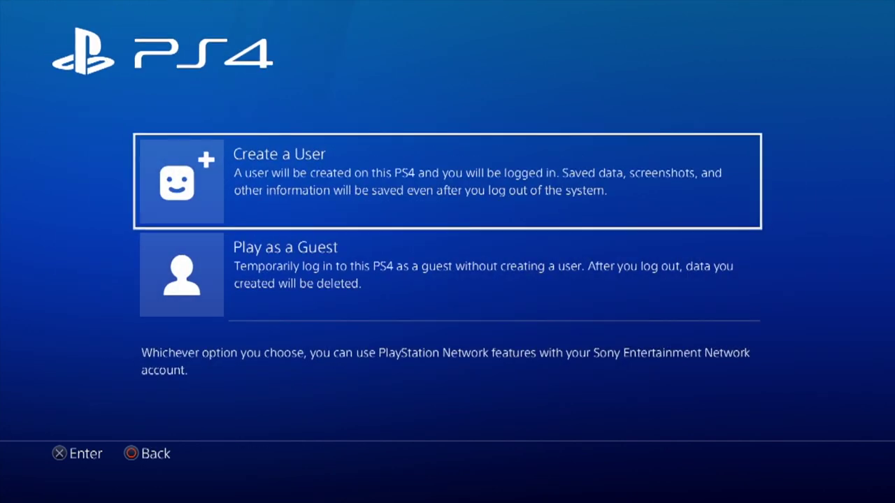
Choose Create a User and accept the user agreement
key("Return")
key("Right")
key("Return")
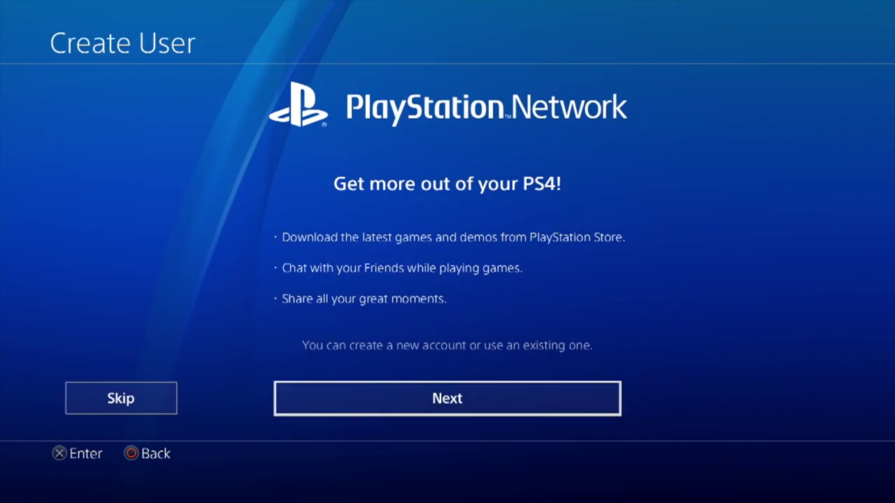
Choose to create a new PlayStation Network account and select Sign Up Now
key("Return")
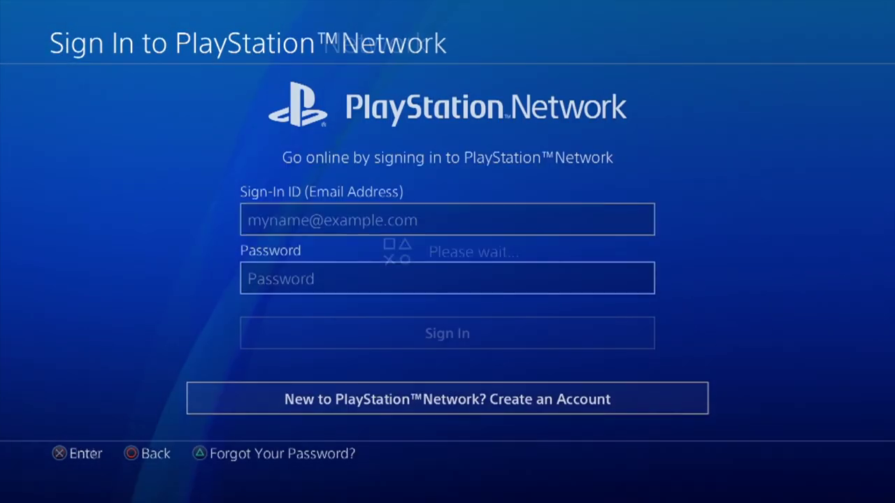
key("Down")
key("Down")
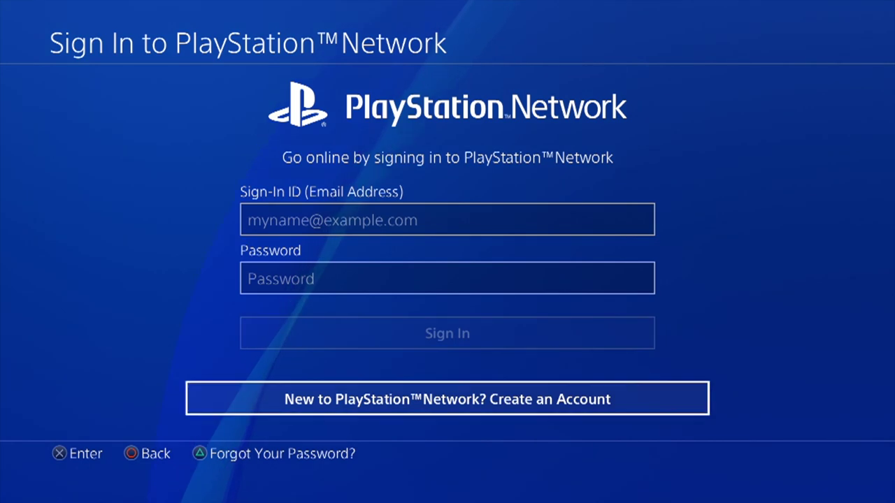
key("Return")
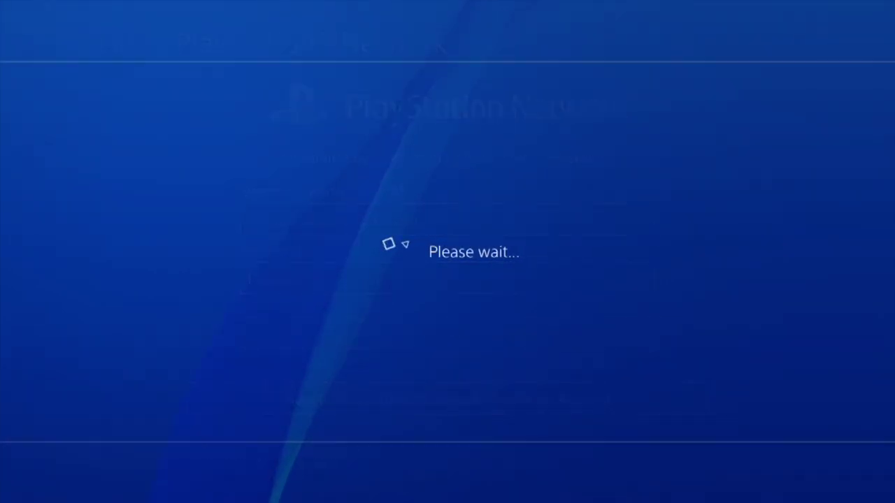
key("Return")
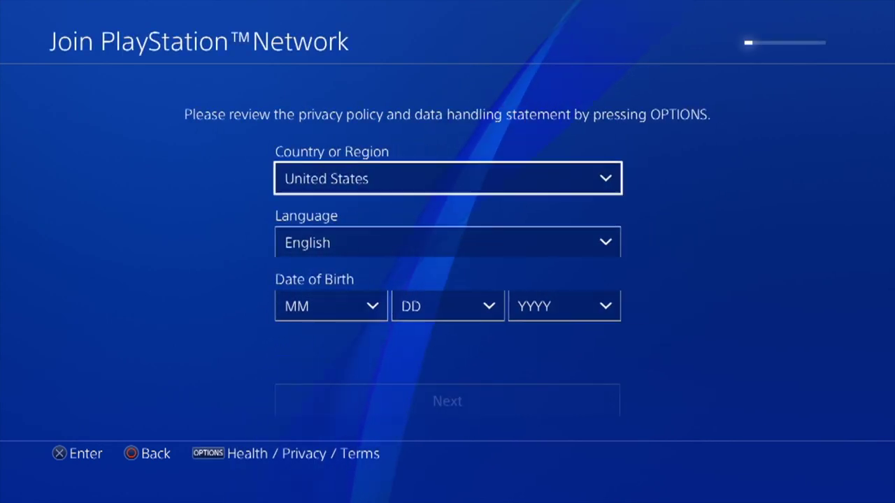
Change the Country or Region from United States to Hong Kong
key("Return")
key("Up")
key("Up")
key("Up")
key("Up")
key("Up")
key("Up")
key("Up")
key("Up")
key("Up")
key("Up")
key("Up")
key("Up")
key("Up")
key("Up")
key("Up")
key("Up")
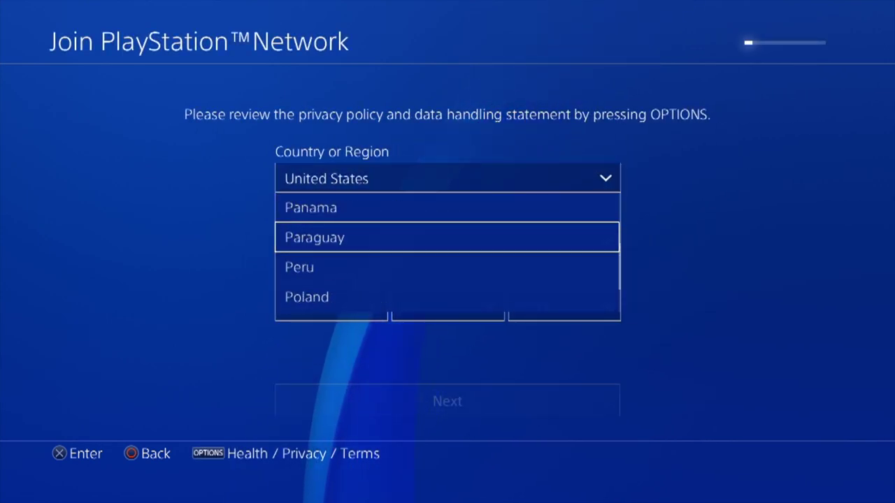
key("Up")
key("Up")
key("Up")
key("Up")
key("Up")
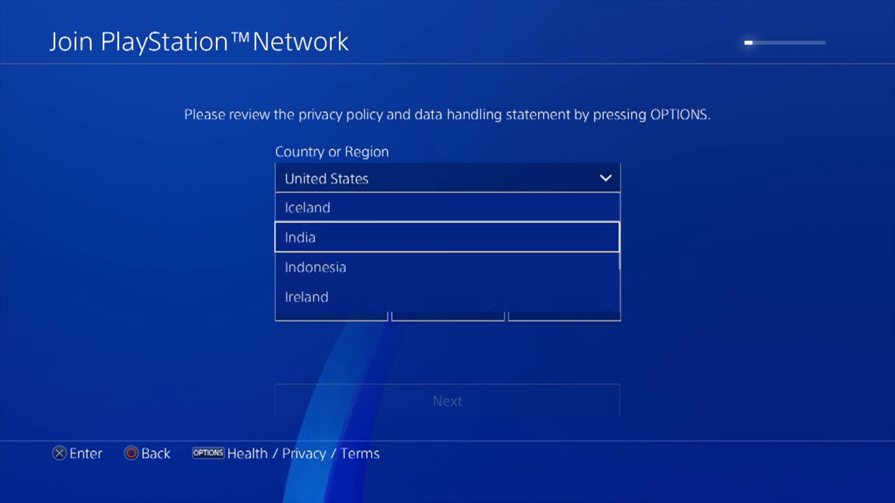
key("Up")
key("Up")
key("Up")
key("Return")
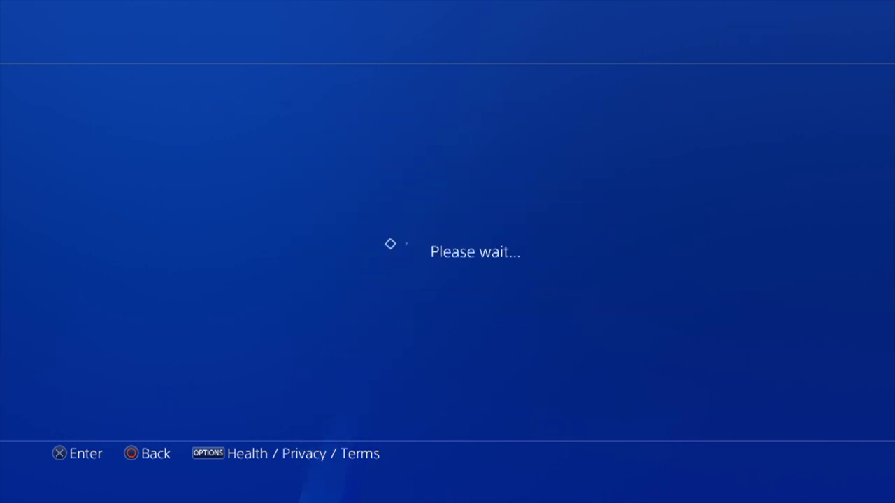
key("Down")
key("Down")
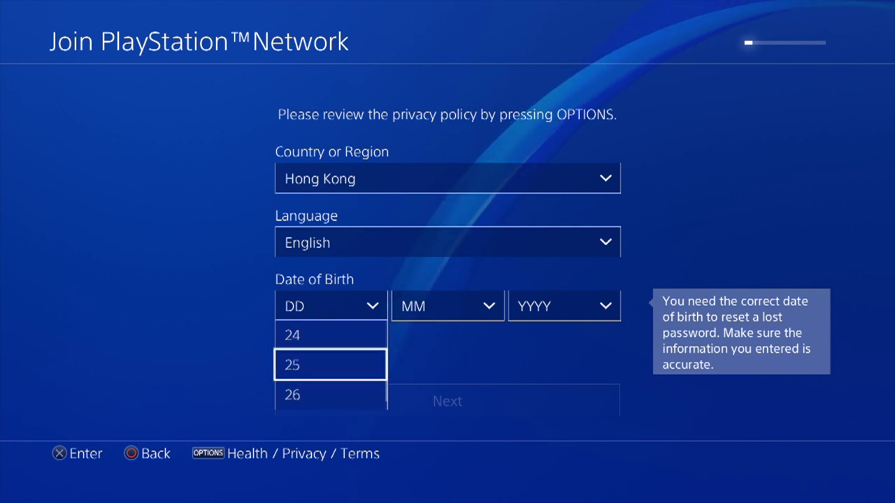
key("Return")
key("Down")
key("Down")
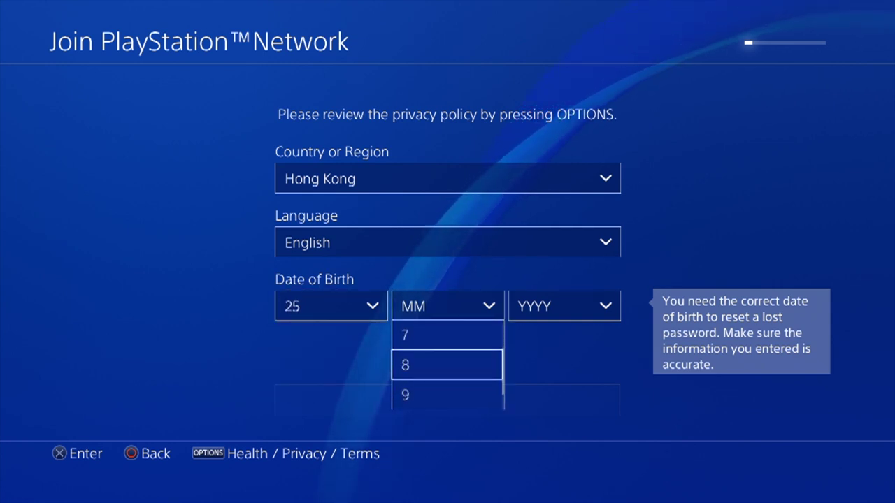
key("Return")
key("Return")
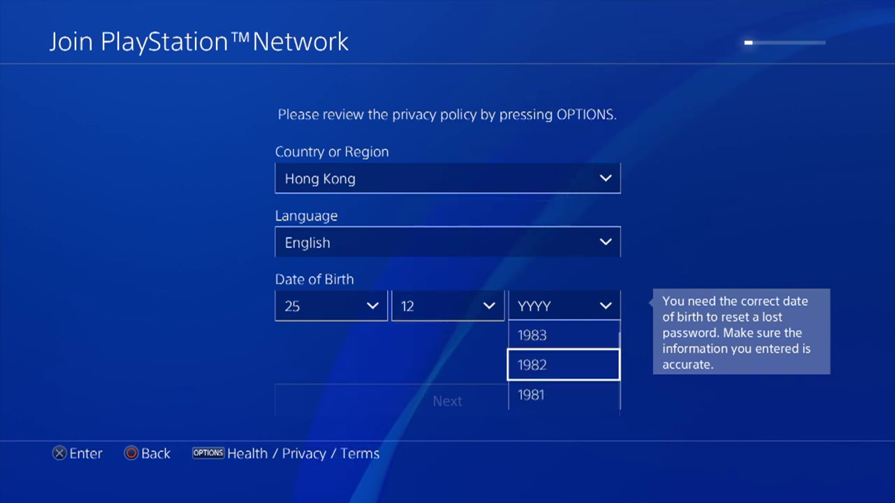
key("Return")
key("Down")
key("Return")
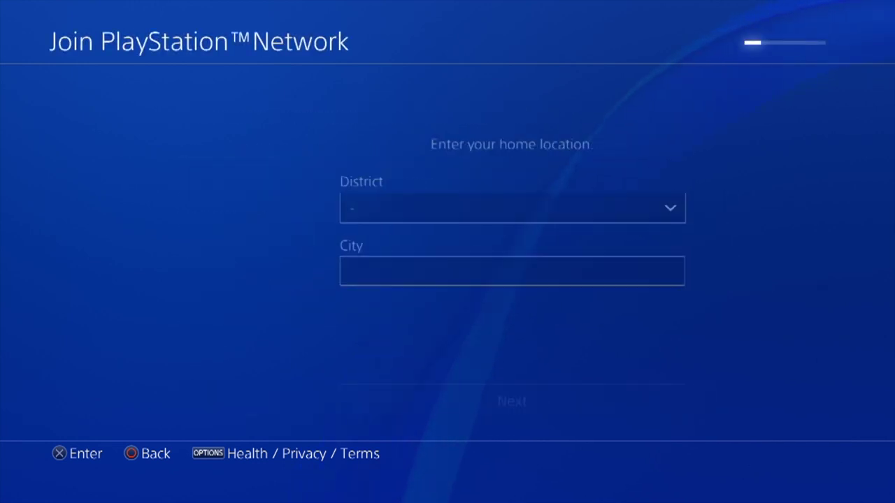
Choose Hong Kong in the District dropdown
key("Return")
key("Down")
key("Up")
key("Down")
key("Down")
key("Up")
key("Up")
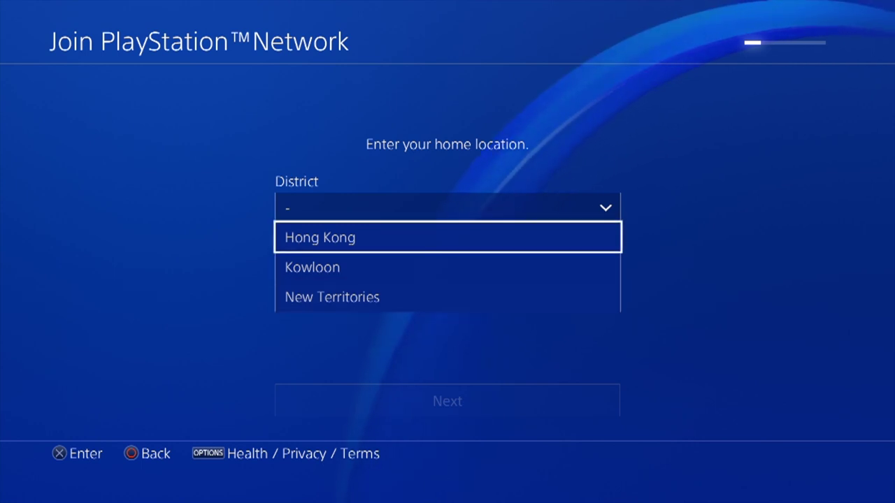
key("Return")
key("Return")
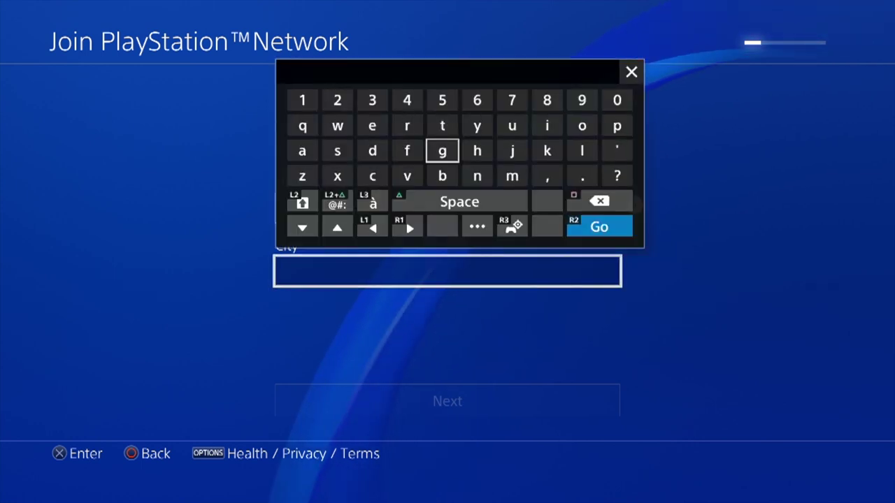
Type 'Hong Kong' as the city with the on-screen keyboard
key("Right")
type("Ho")
key("Left")
key("Left")
key("Left")
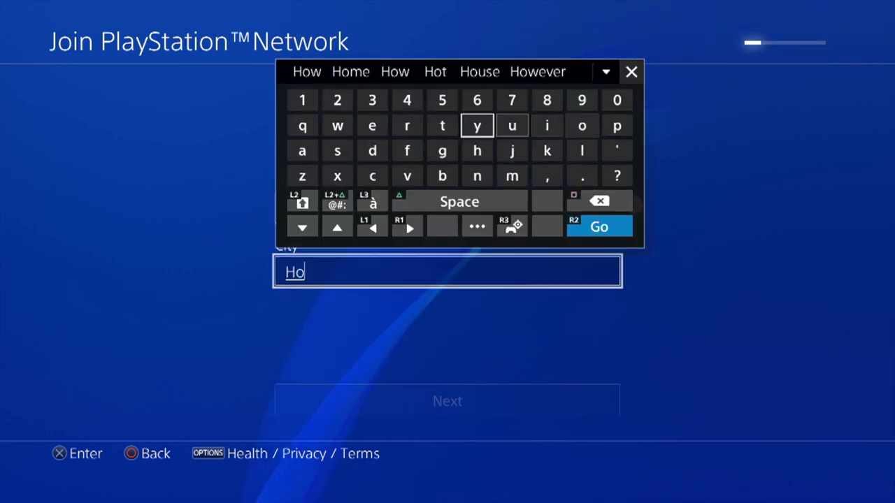
key("Down")
key("Down")
type("n")
key("Up")
key("Left")
type("g")
key("Right")
key("Right")
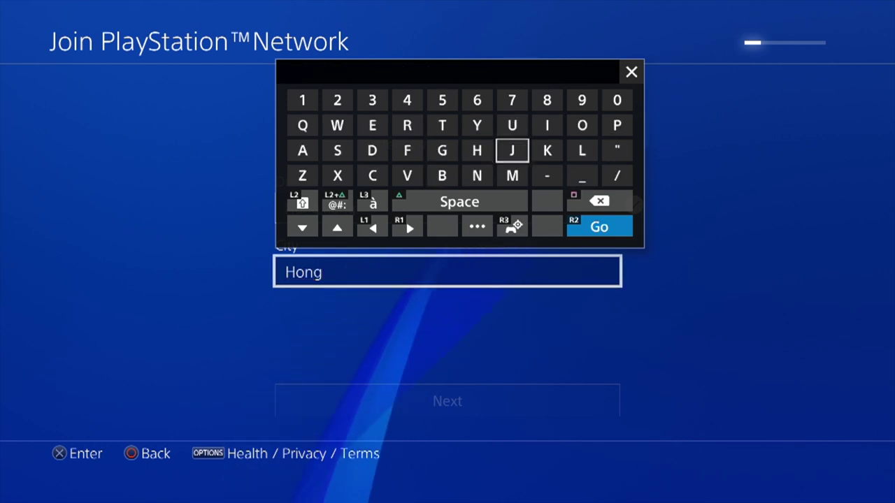
key("Right")
type("K")
key("Up")
key("Right")
type("o")
key("Down")
key("Down")
key("Left")
key("Left")
key("Left")
type("n")
key("Up")
key("Left")
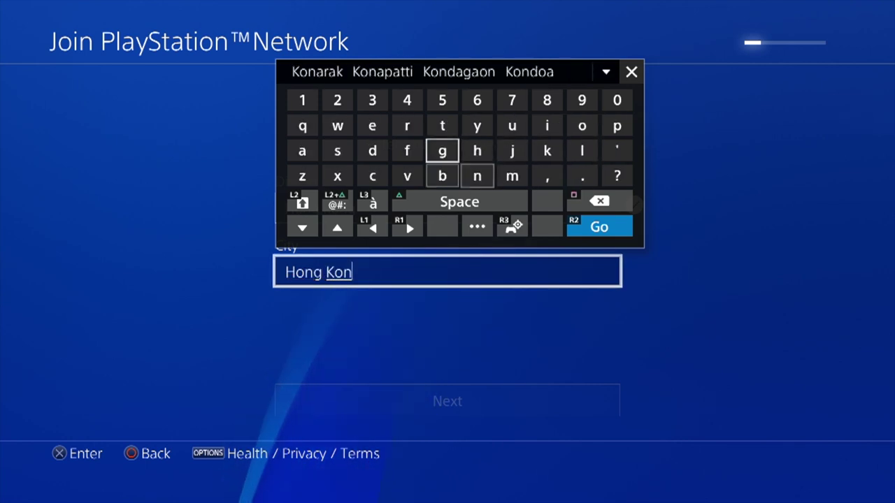
type("g")
key("Return")
Submit the home location and enter the sign-in e-mail address, completing it with .com
key("Return")
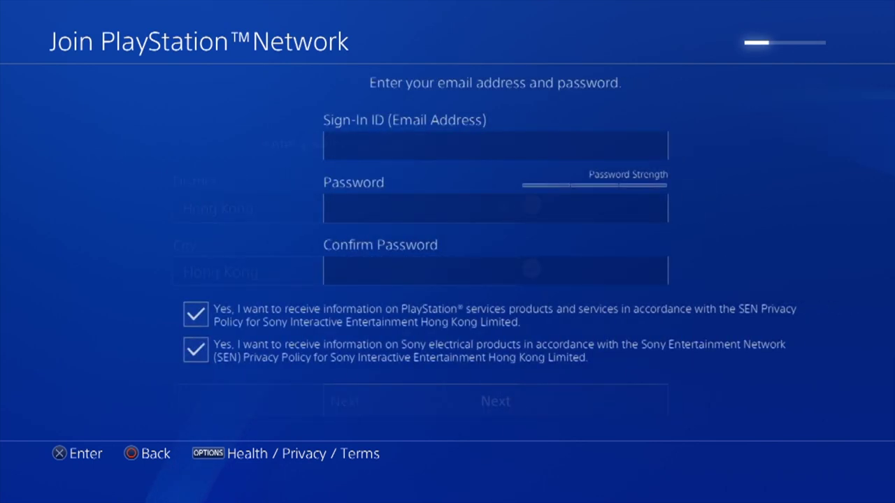
key("Return")
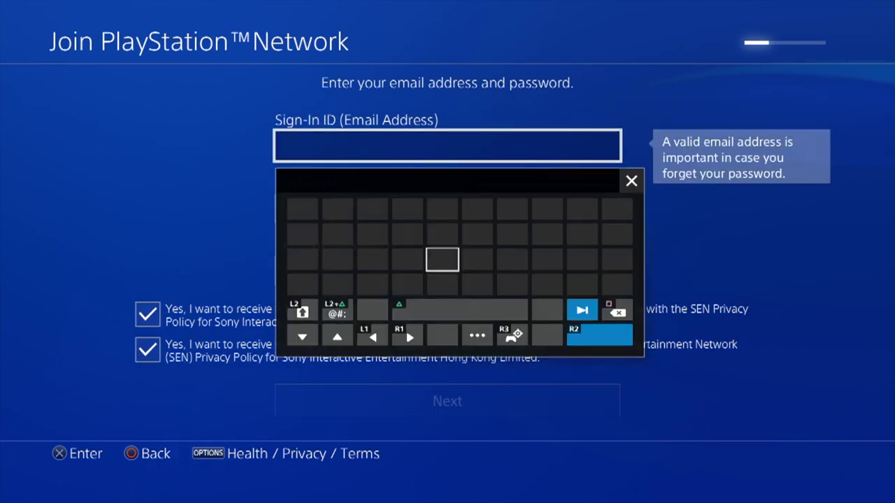
key("Right")
key("Left")
key("Left")
key("Down")
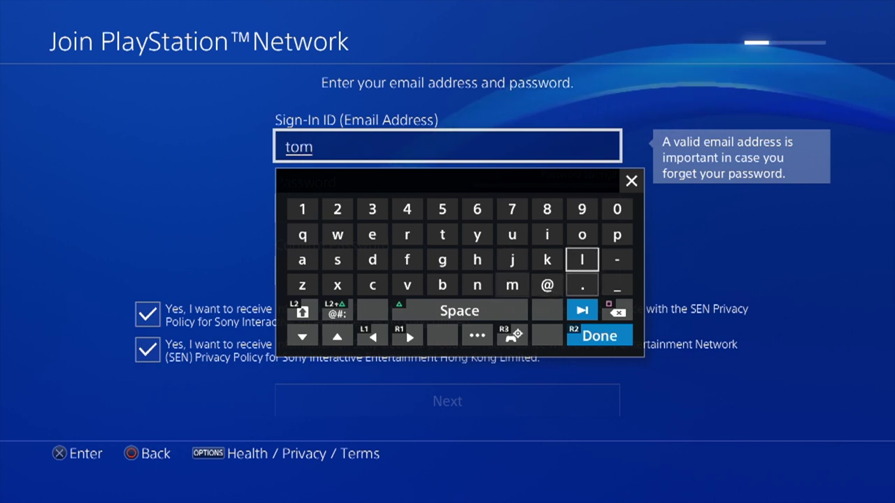
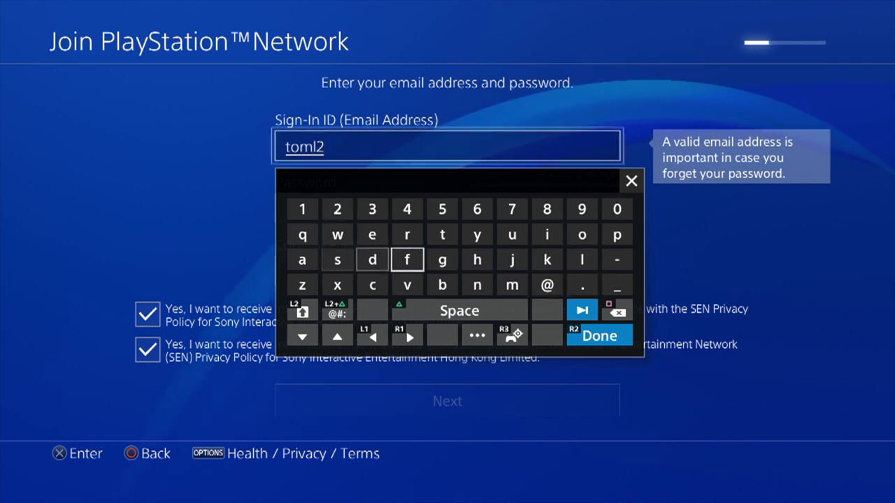
key("Right")
key("Right")
key("Right")
key("Left")
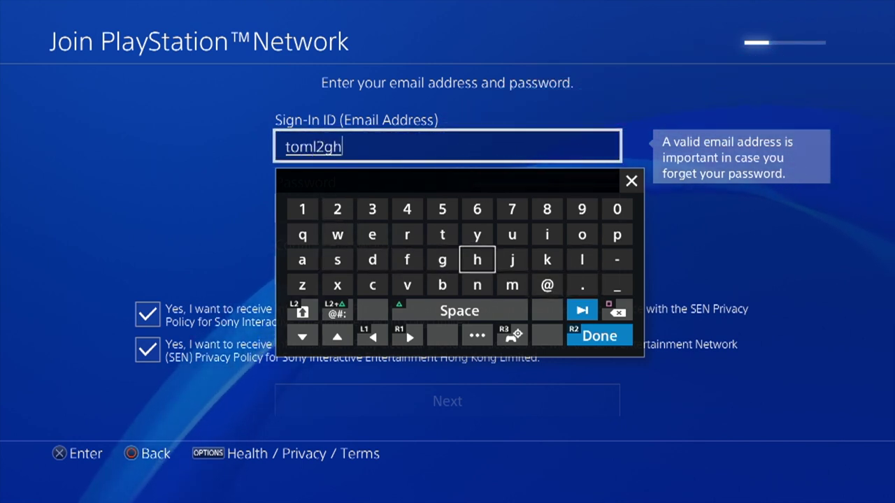
key("Right")
key("Right")
key("Down")
key("Up")
key("Left")
key("Left")
key("Left")
key("Right")
key("Right")
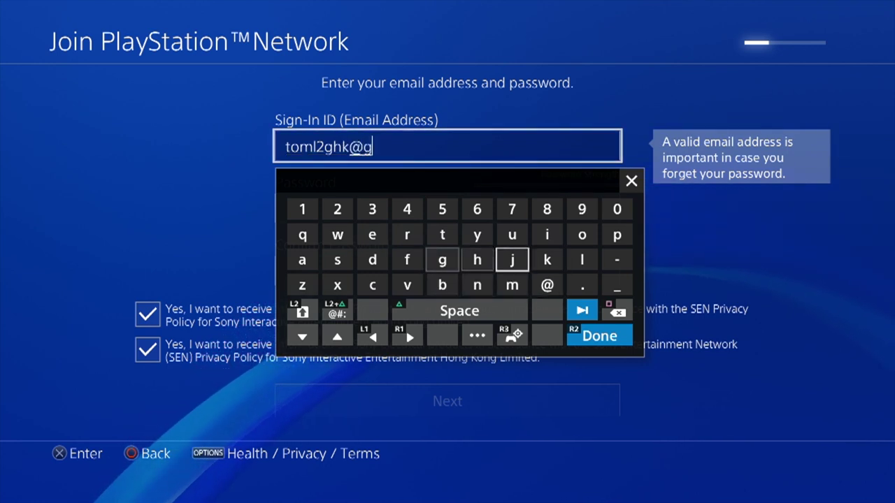
key("Down")
key("Left")
key("Left")
key("Left")
key("Left")
key("Left")
key("Left")
key("Up")
key("Right")
key("Right")
key("Right")
key("Right")
key("Right")
key("Right")
key("Right")
key("Up")
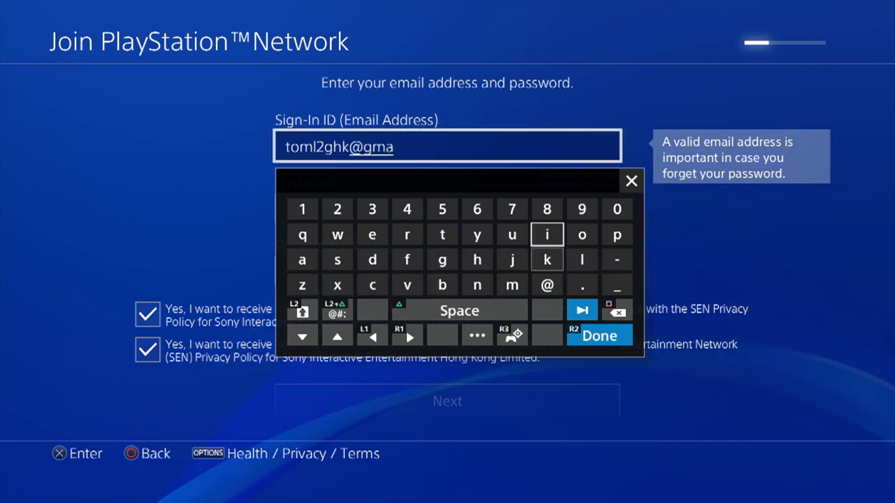
key("Down")
key("Right")
key("Down")
key("Left")
key("Left")
key("Left")
key("Left")
key("Left")
key("Left")
key("Left")
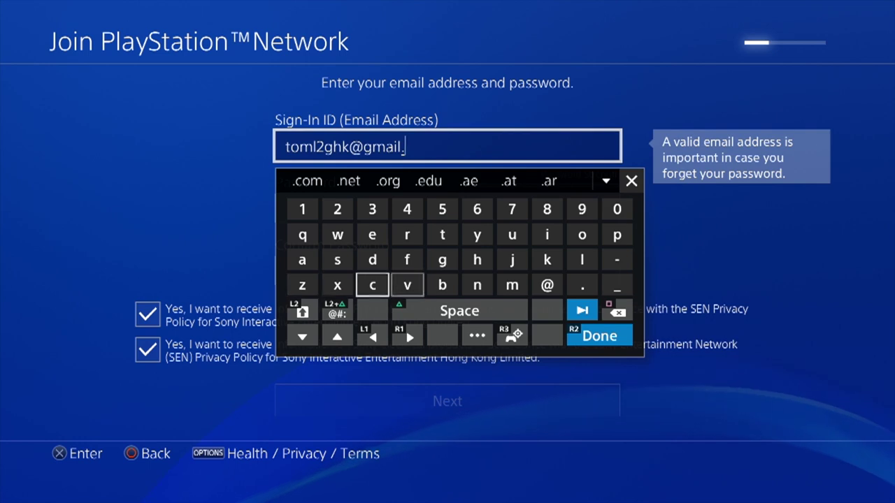
key("Left")
key("Left")
key("Left")
key("Left")
key("Left")
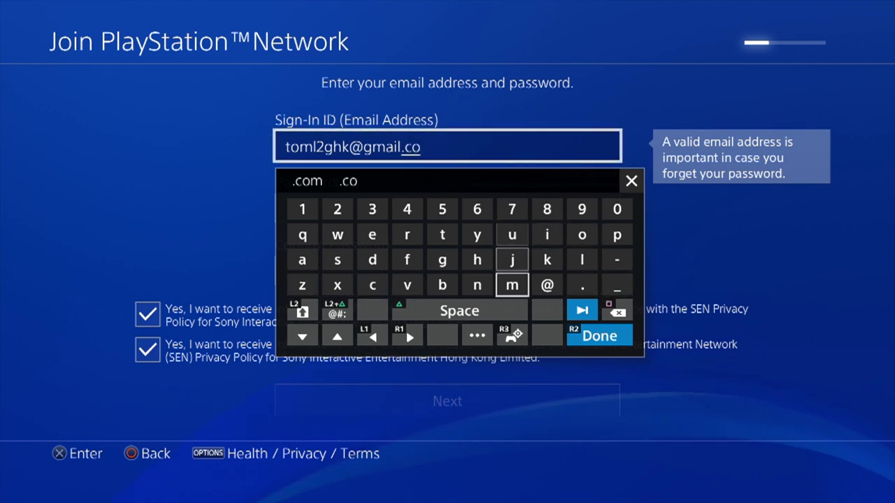
key("Return")
key("Down")
Enter a strong mixed-case password with numbers in the Password field
key("Return")
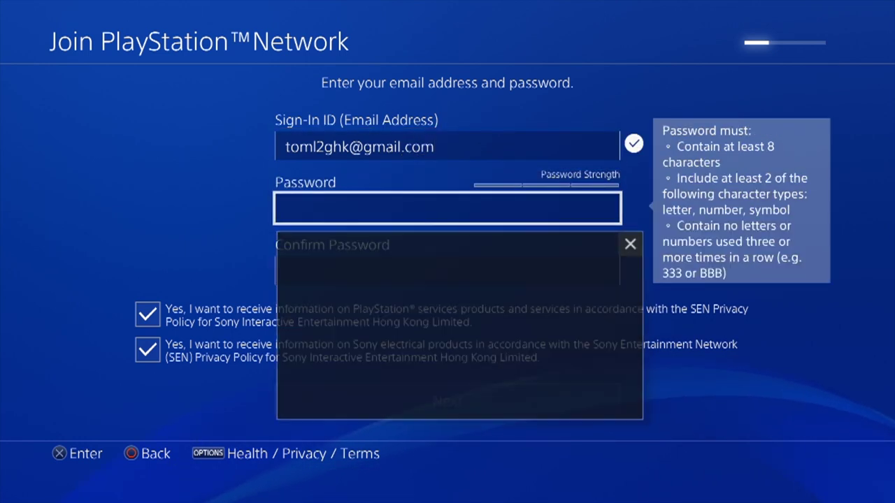
key("shift")
key("Right")
key("Right")
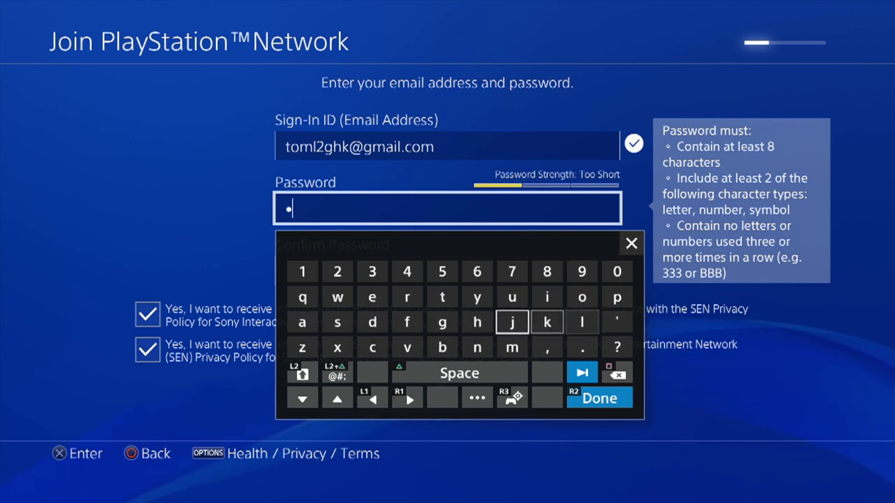
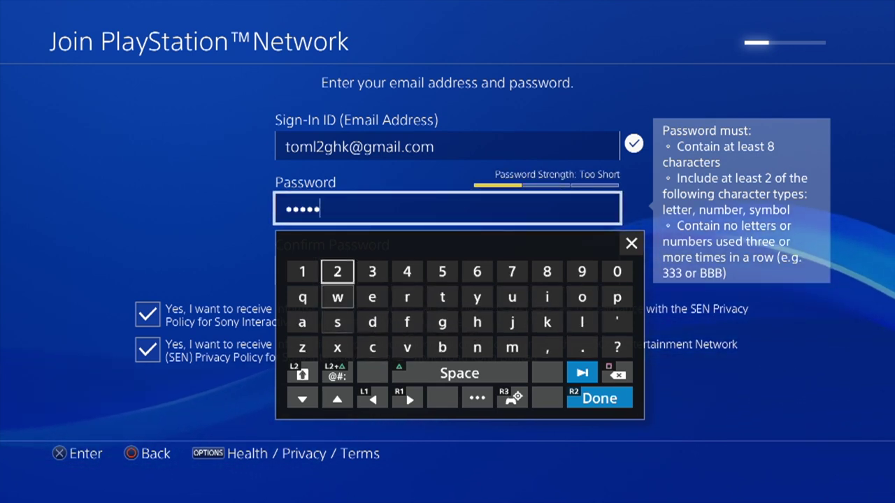
key("Down")
key("shift")
key("Right")
key("Right")
key("Right")
key("Down")
key("Left")
key("Left")
key("Left")
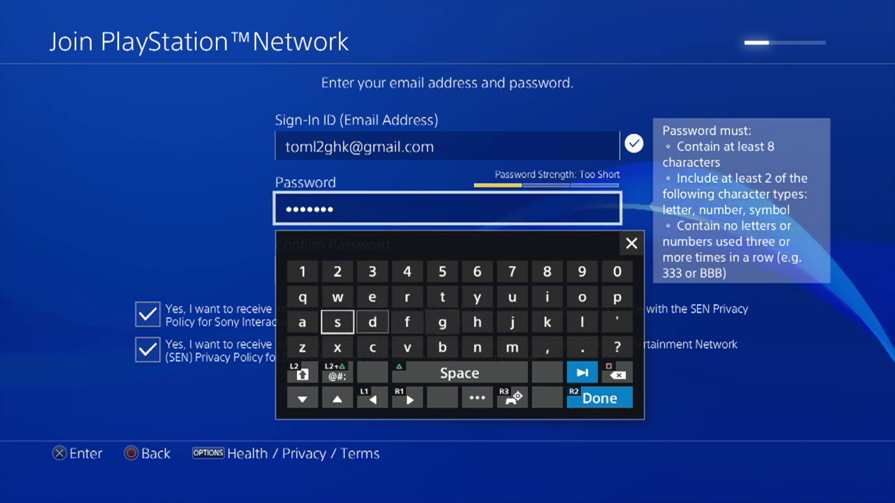
key("Right")
key("Right")
key("Right")
key("Right")
key("Right")
key("Down")
key("Right")
key("Up")
key("Up")
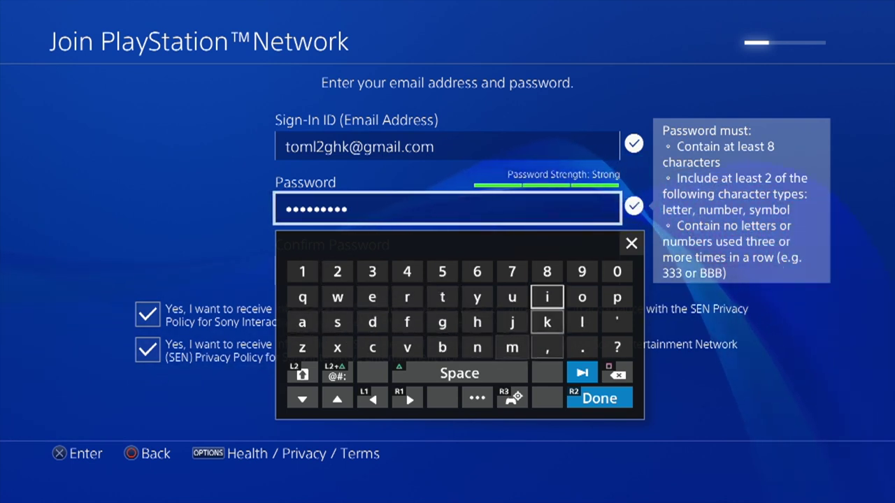
key("Left")
key("Down")
key("Down")
key("Left")
key("Left")
key("Up")
key("Return")
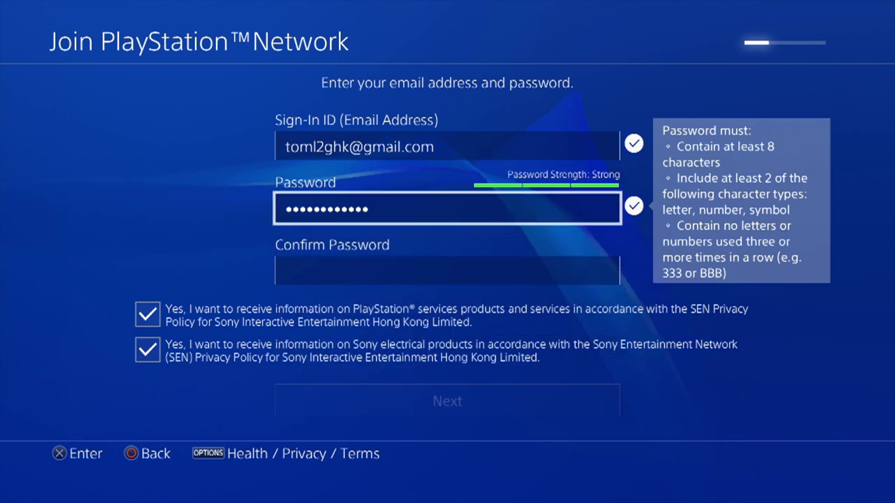
key("Down")
Retype the password to confirm it and submit the sign-in details
key("Return")
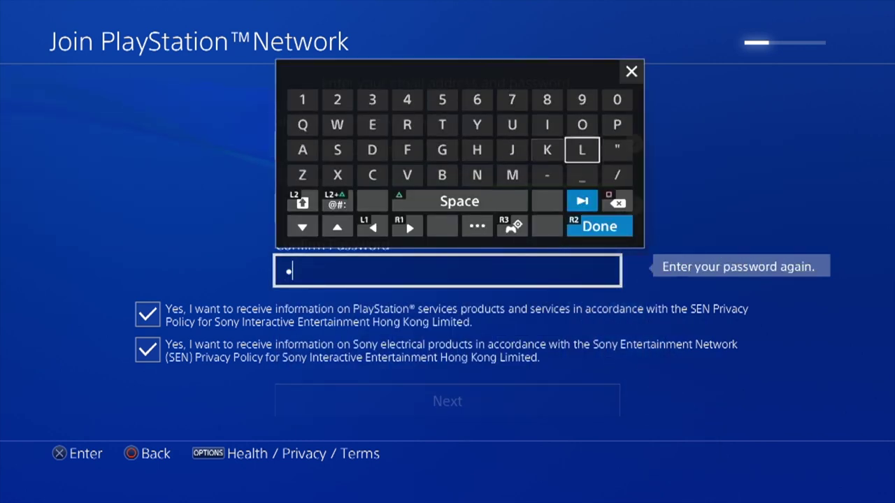
key("Right")
key("Down")
key("Down")
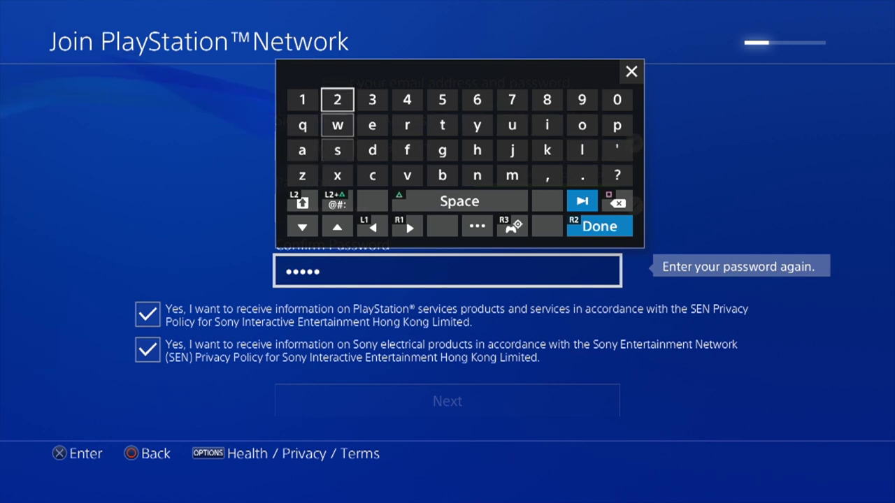
key("Left")
key("Left")
key("Left")
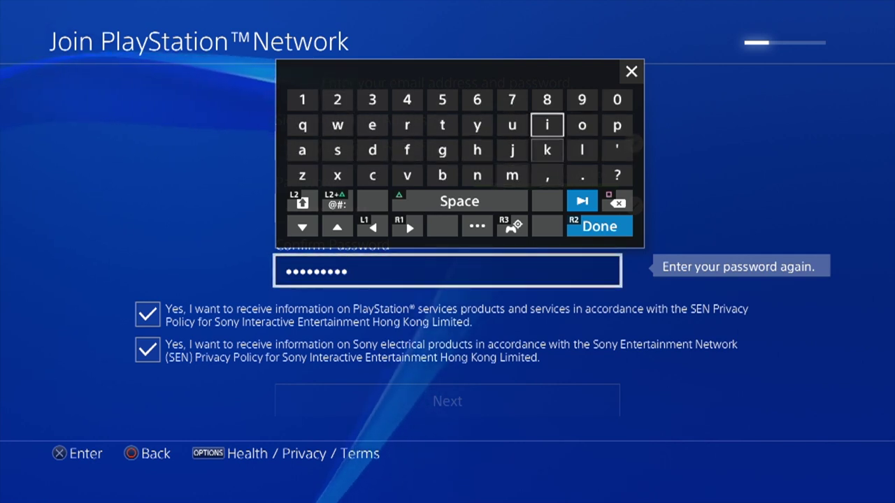
key("Down")
key("Down")
key("Left")
key("Up")
key("Return")
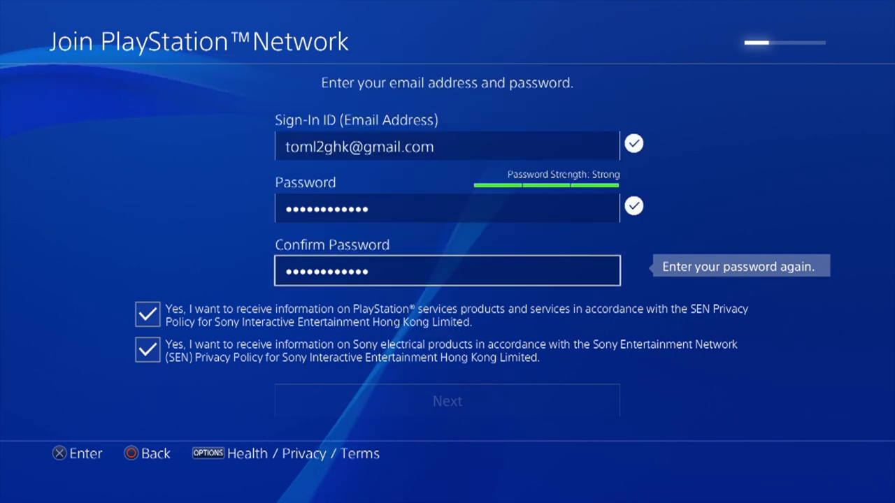
key("Down")
key("Down")
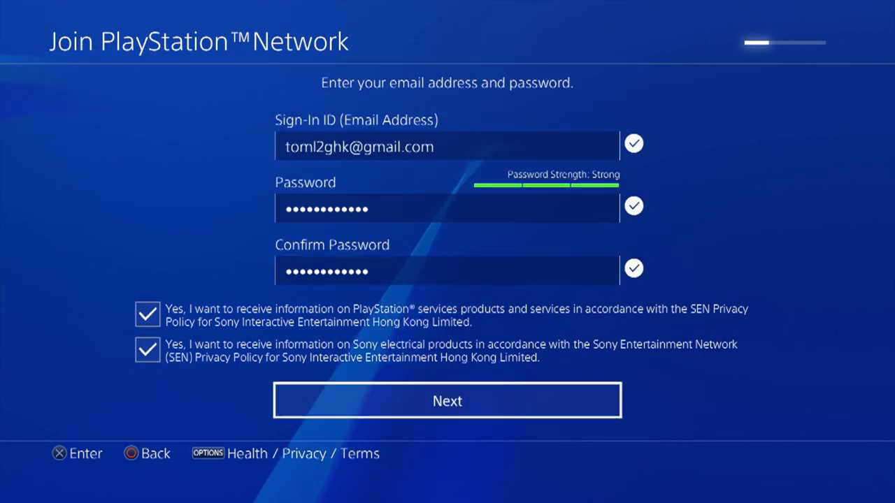
key("Return")
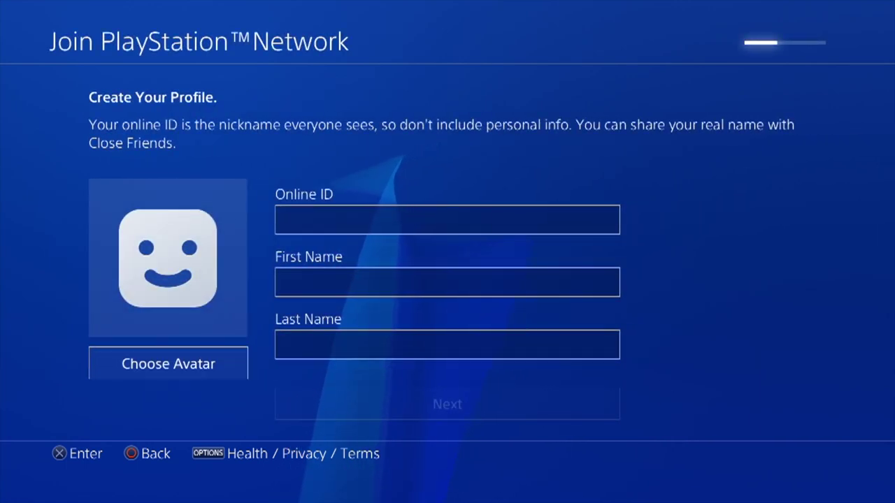
key("Return")
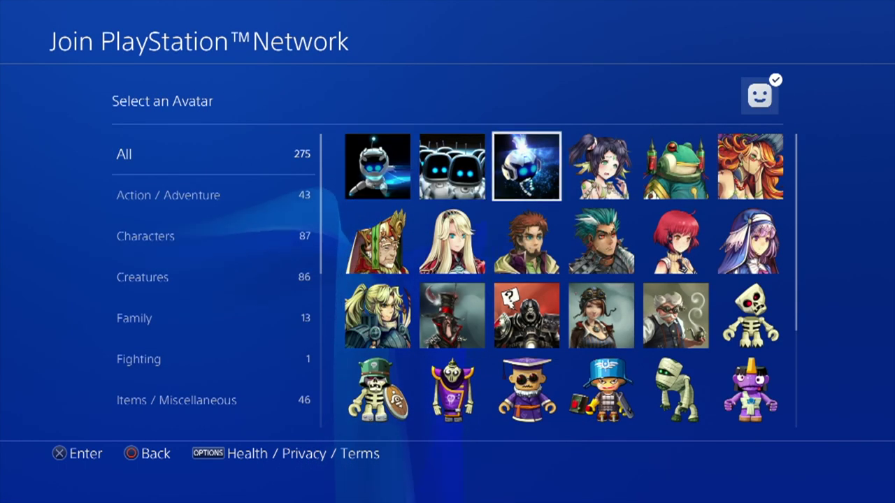
Choose the green-haired avatar and enter the profile's online ID with the on-screen keyboard
key("Down")
key("Return")
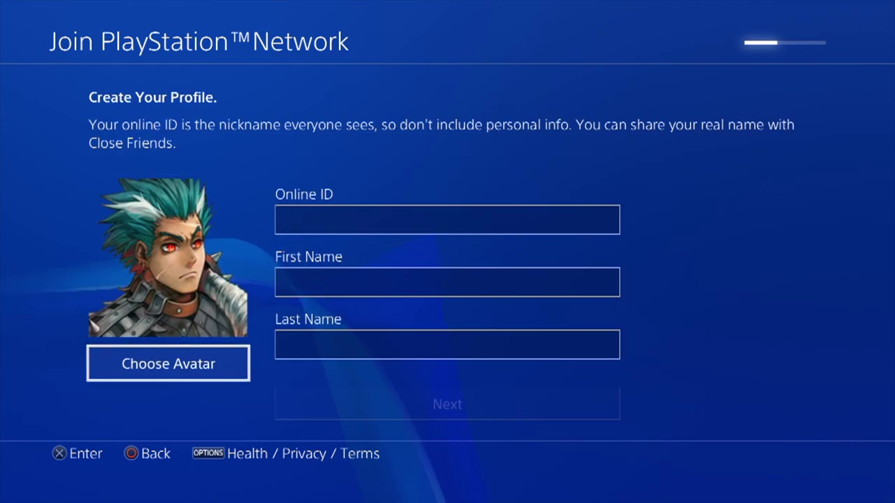
key("Up")
key("Return")
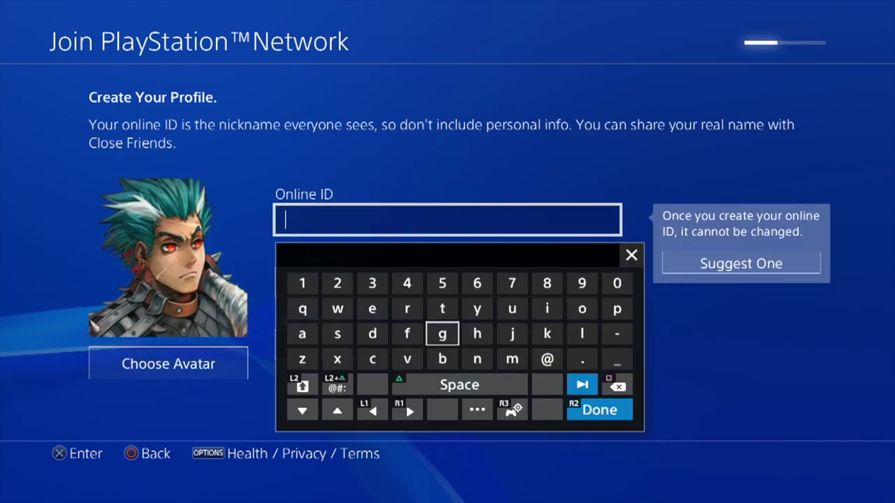
key("Up")
type("T")
key("Right")
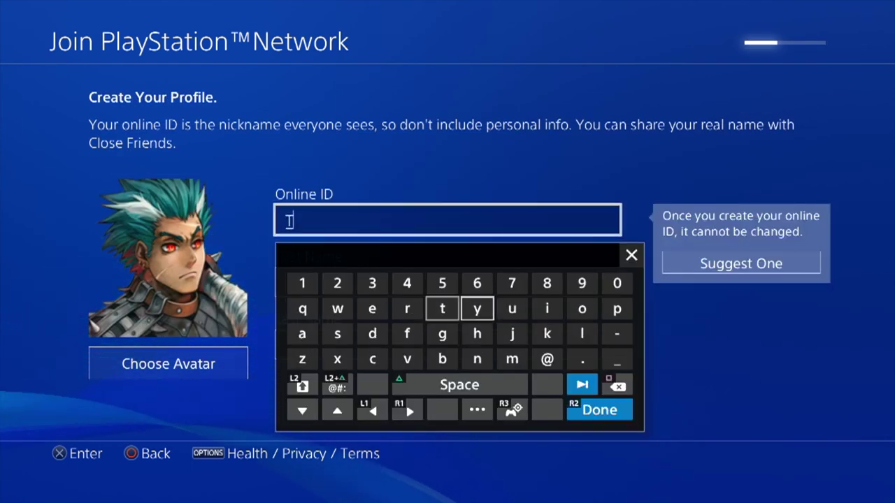
key("Right")
key("Right")
key("Right")
type("o")
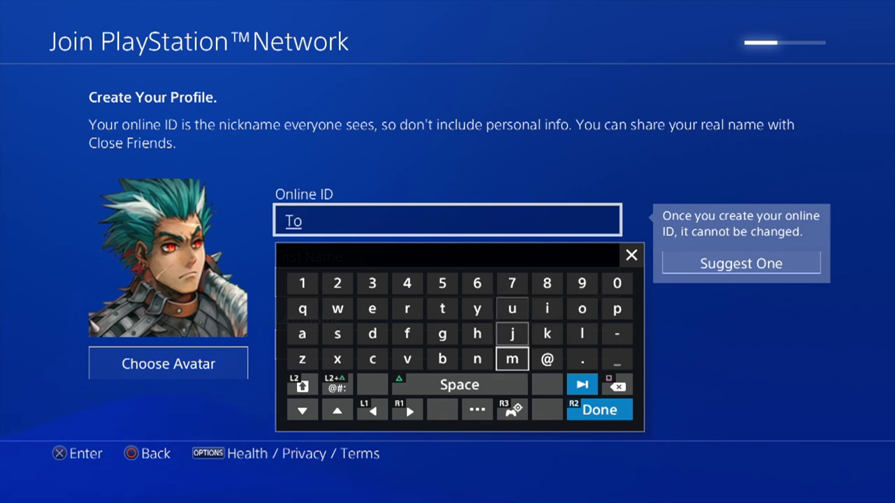
type("mH")
key("Right")
key("Right")
type("K")
key("Left")
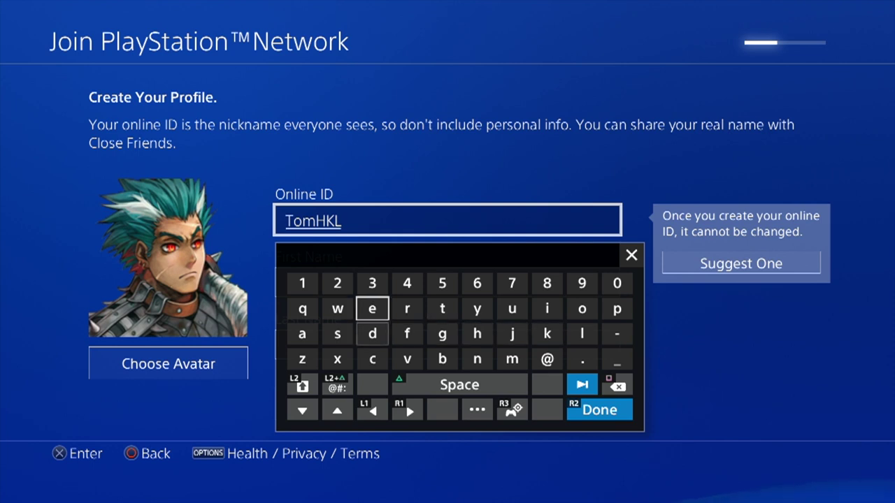
key("Down")
key("Down")
key("Right")
key("Right")
key("Right")
key("Right")
type("G")
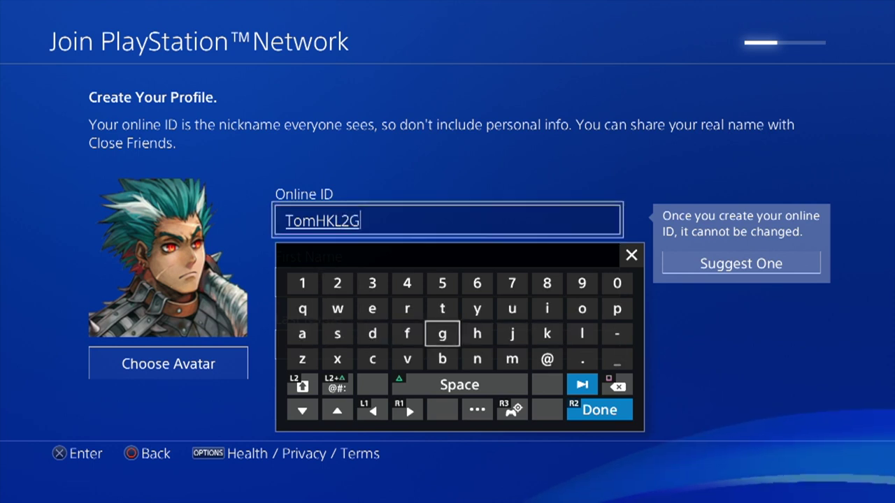
key("Return")
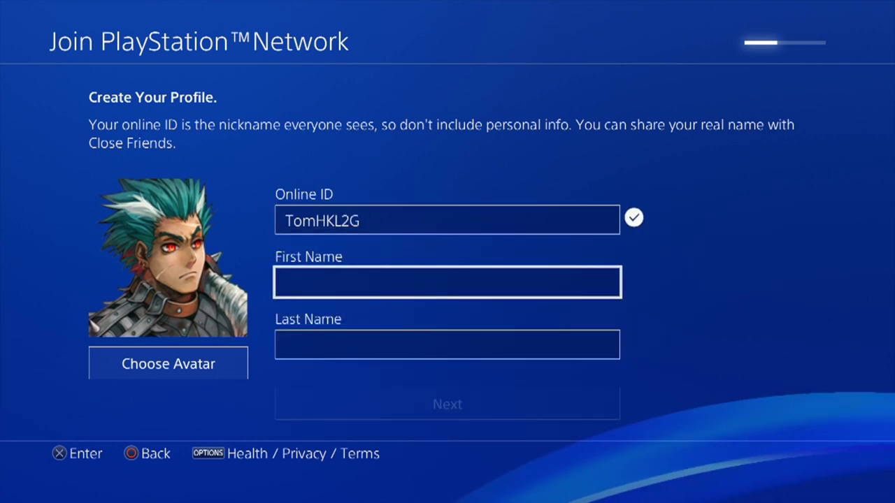
Fill in the user's first name and last name, then submit the profile details
key("Return")
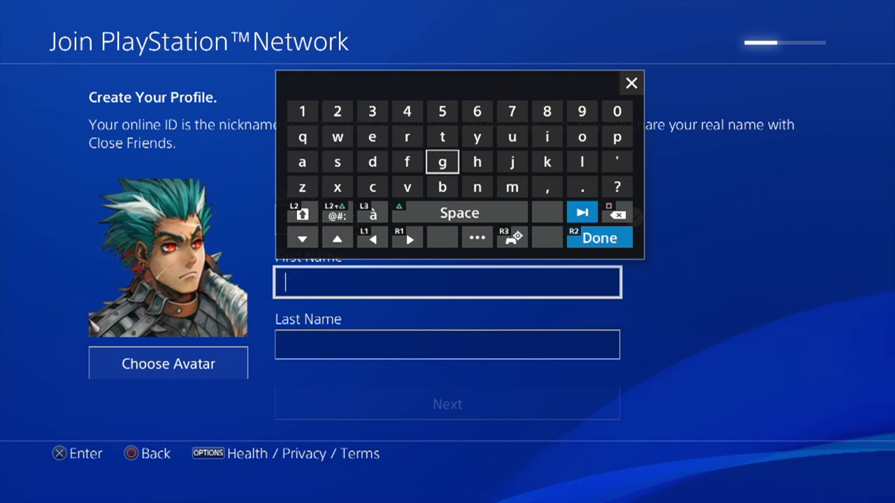
key("Up")
type("T")
key("Right")
key("Right")
key("Right")
key("Right")
type("o")
key("Left")
key("Left")
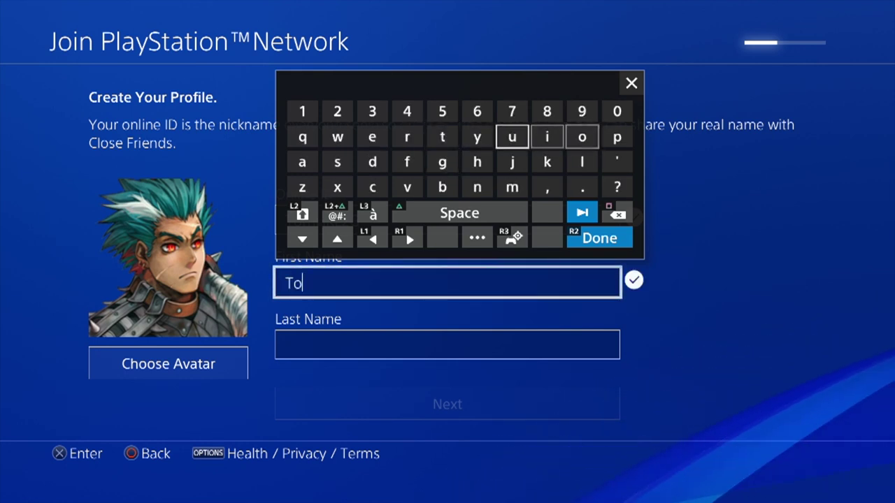
key("Down")
key("Down")
type("m")
key("Return")
key("Down")
key("Return")
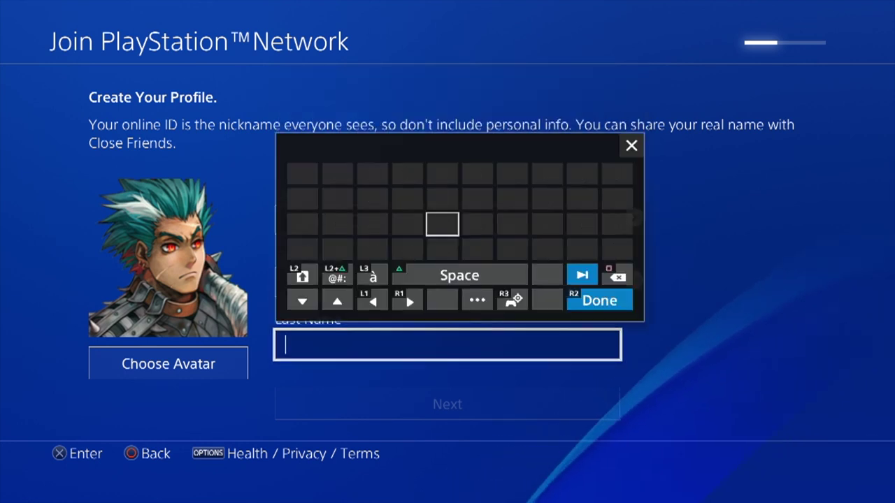
key("Right")
type("H")
key("Right")
key("Right")
key("Right")
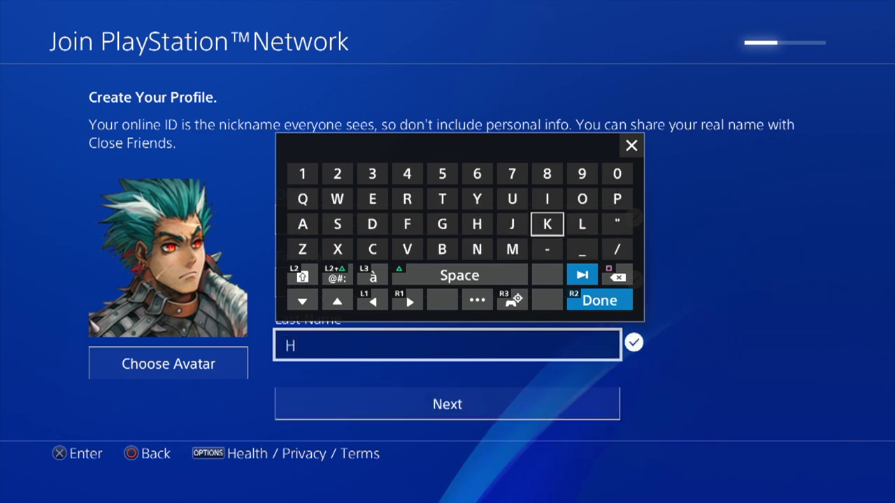
type("K")
key("Return")
key("Down")
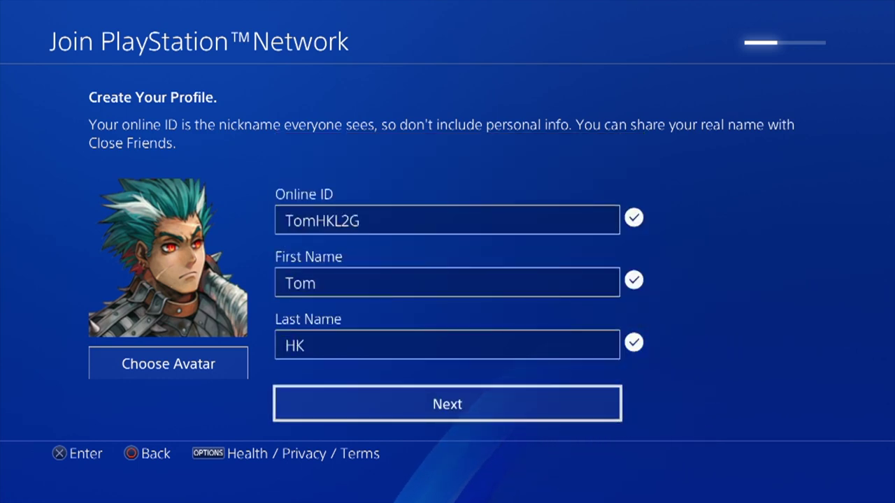
key("Return")
Keep the default Sharing, Connecting with Friends and Friends List settings, then accept the agreements
key("Down")
key("Down")
key("Down")
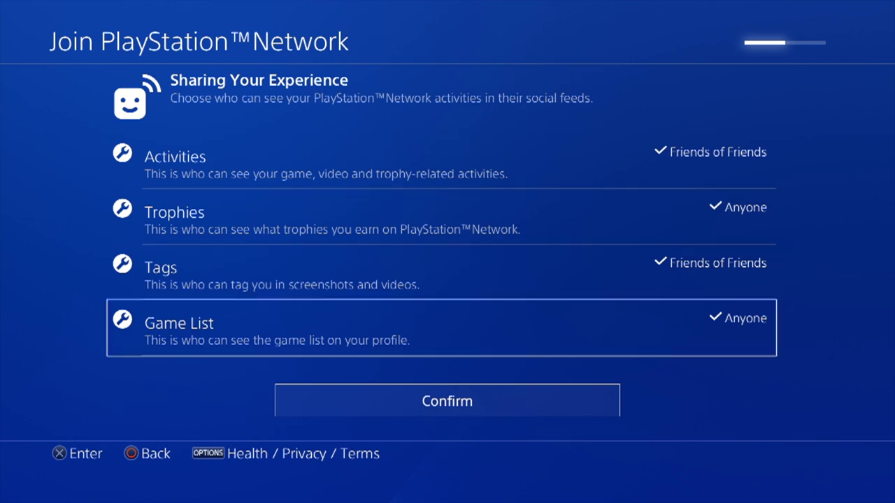
key("Return")
key("Down")
key("Down")
key("Down")
key("Down")
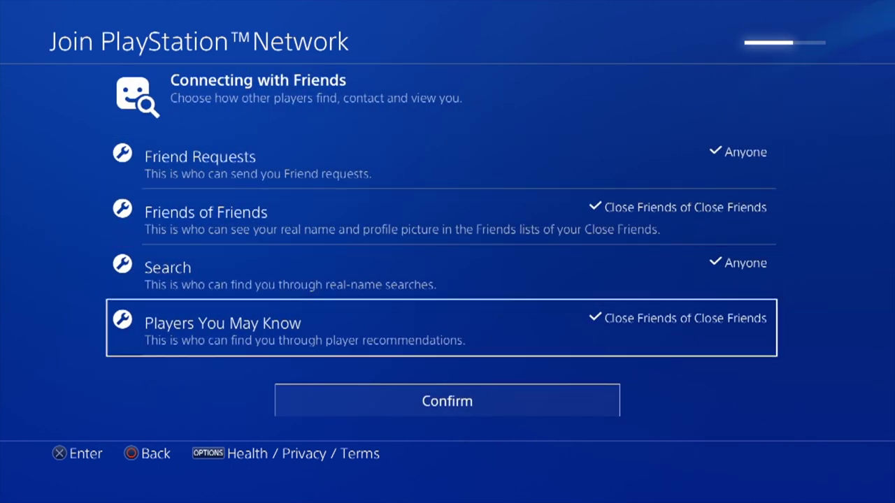
key("Return")
key("Down")
key("Down")
key("Down")
key("Down")
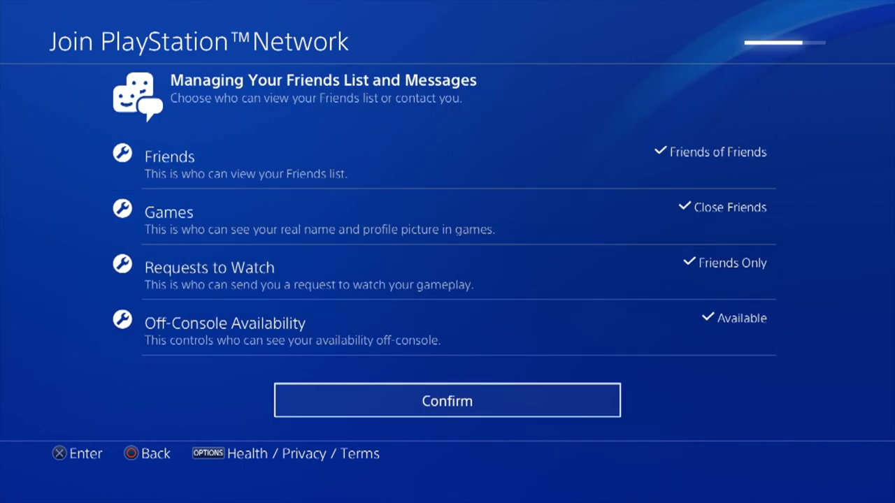
key("Return")
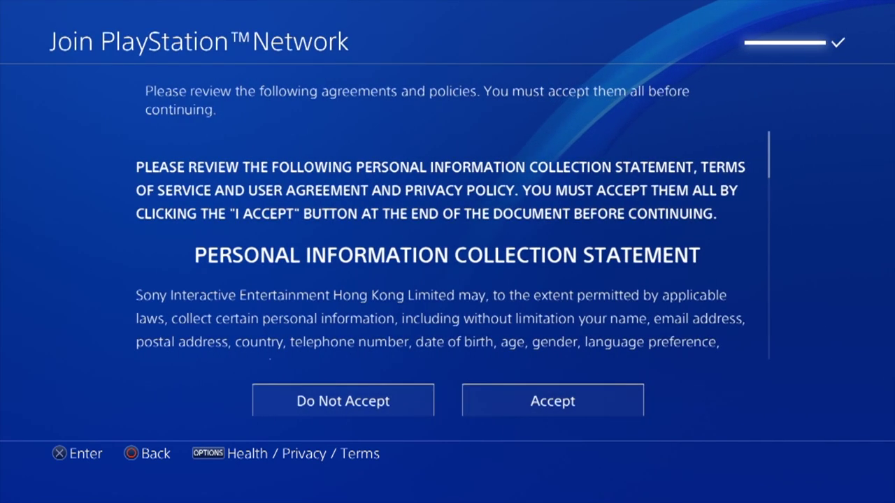
key("Right")
key("Return")
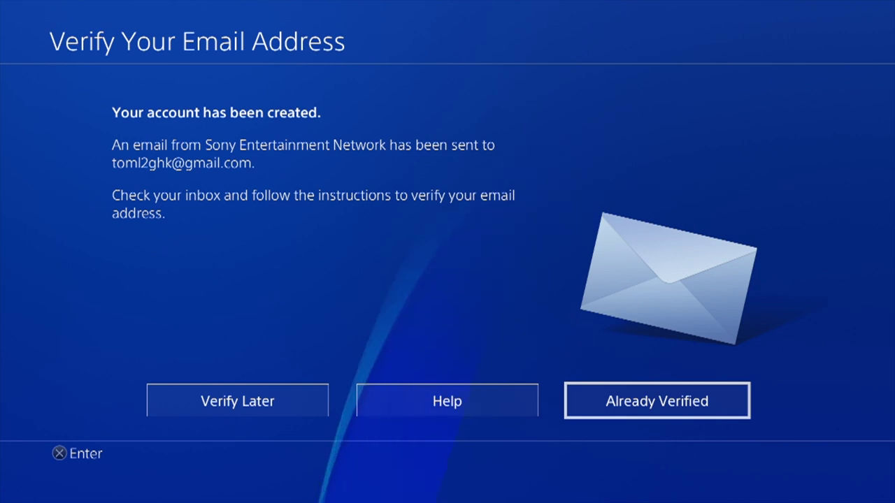
Mark the email as already verified, then postpone 2-Step Verification and adding a mobile phone
key("Return")
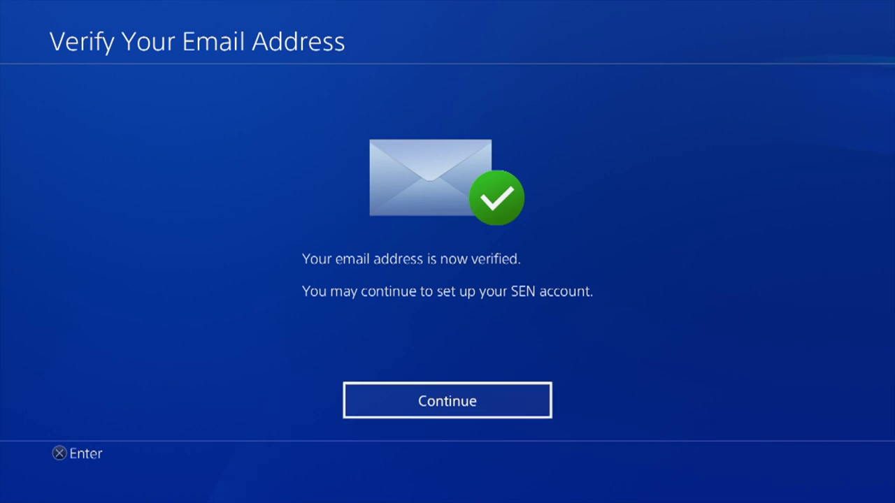
key("Return")
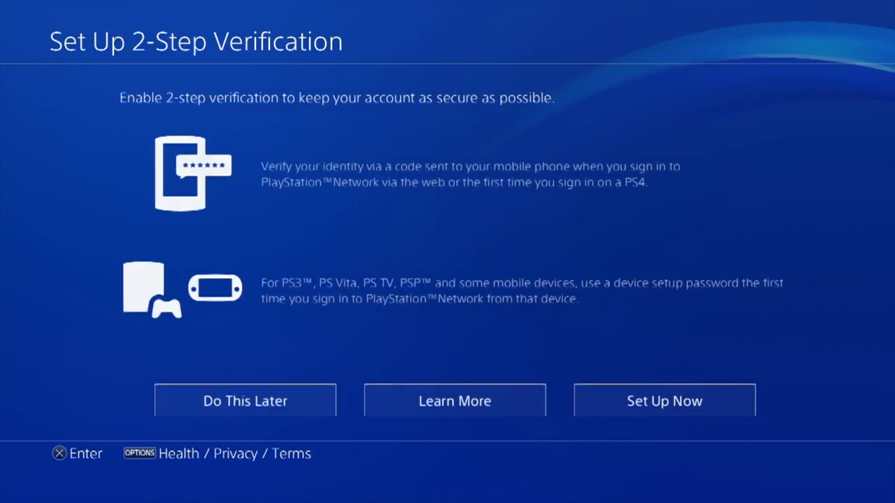
key("Left")
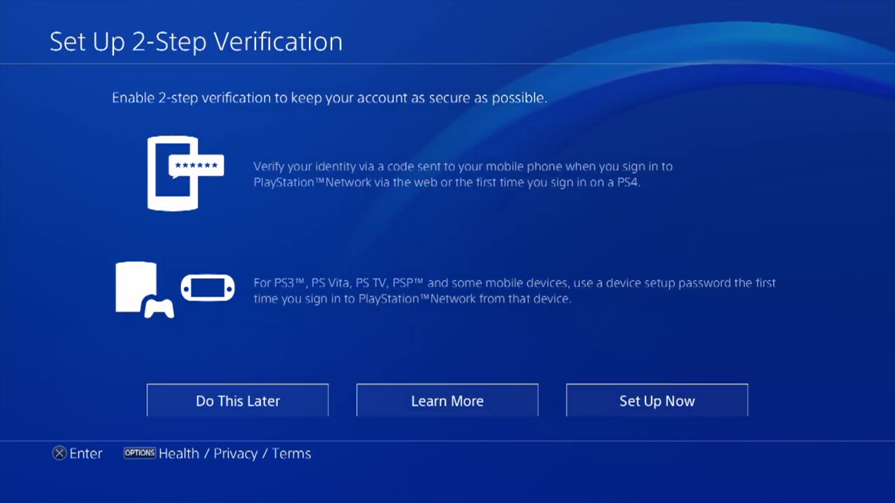
key("Return")
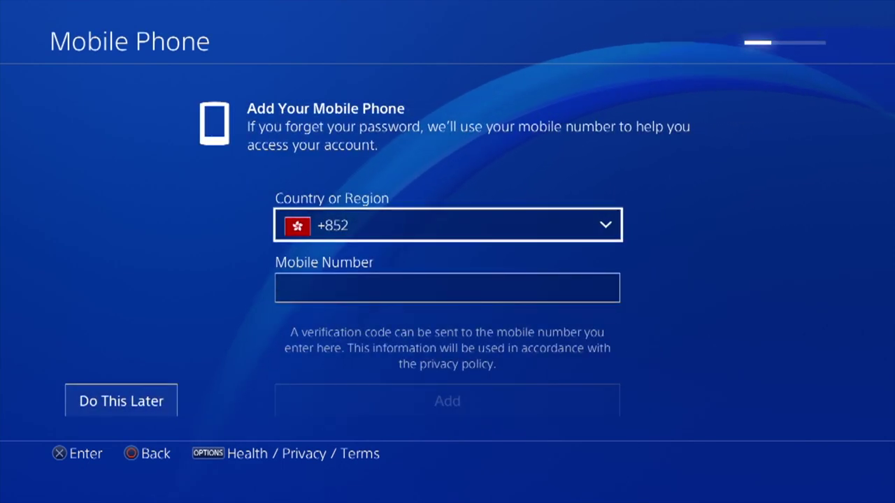
key("Down")
key("Down")
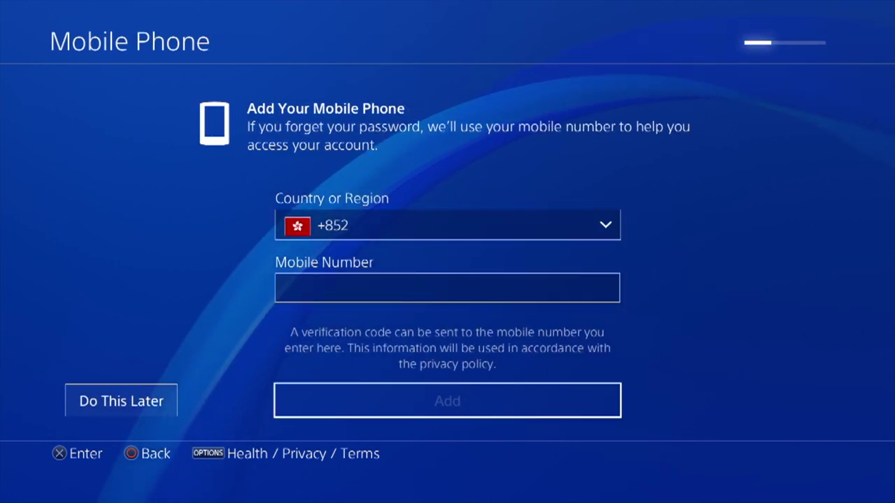
key("Left")
key("Return")
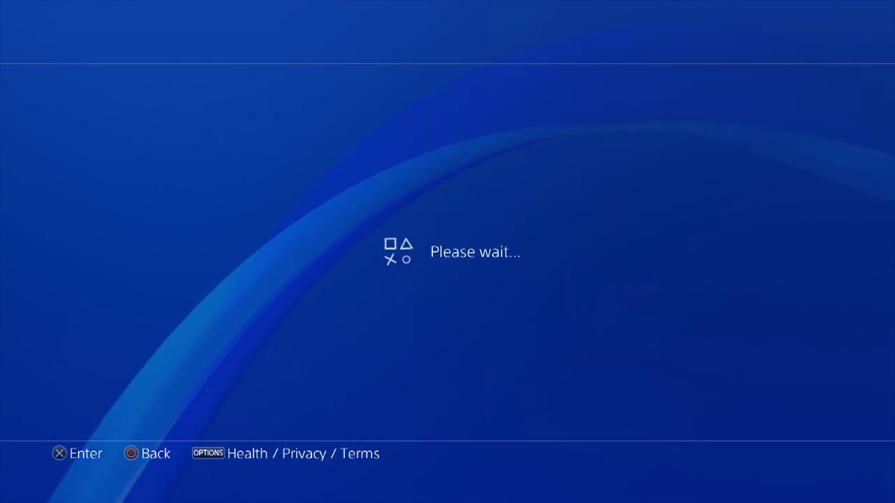
Skip Facebook linking and decline joining PlayStation Plus
key("Left")
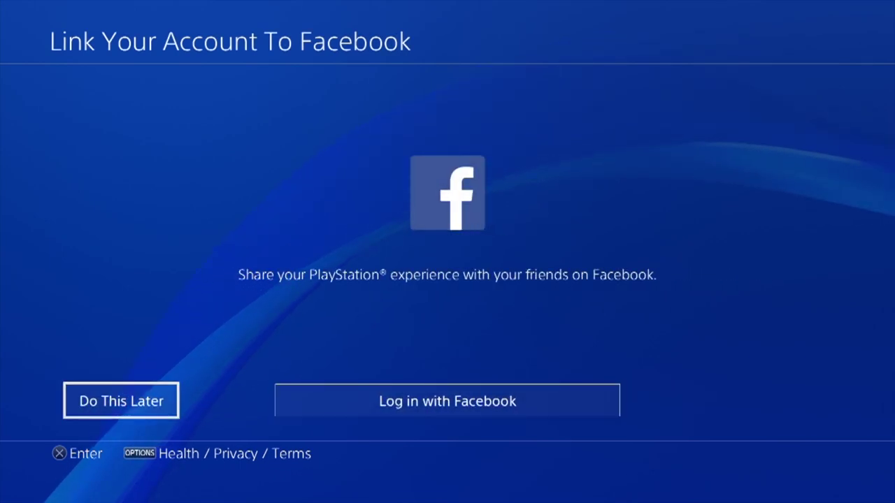
key("Return")
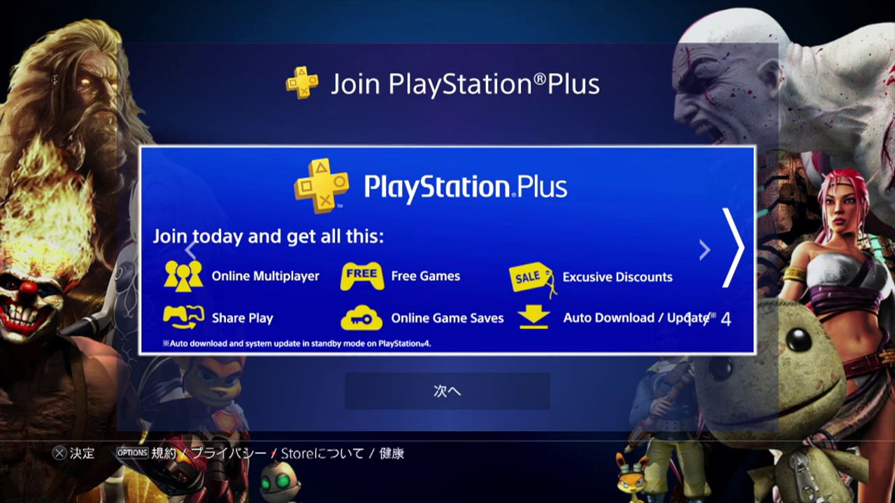
key("Return")
key("Down")
key("Down")
key("Right")
key("Return")
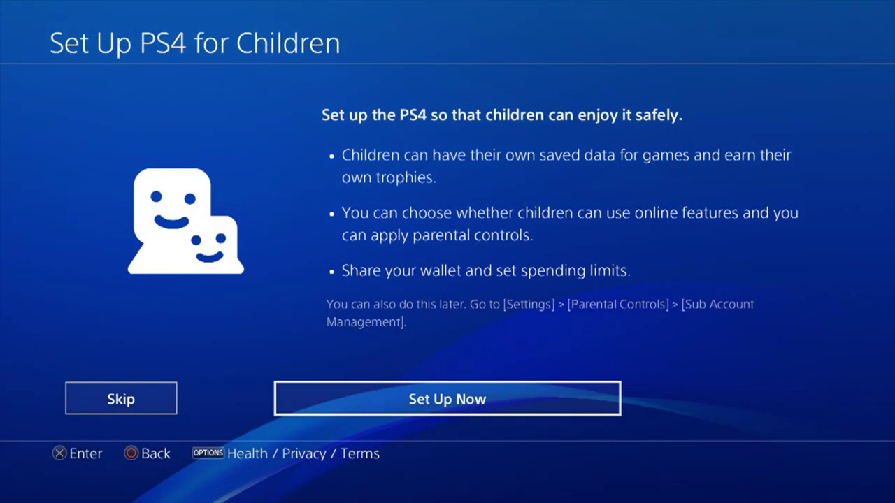
Skip children's setup and face data, then acknowledge the welcome screen to reach home
key("Left")
key("Return")
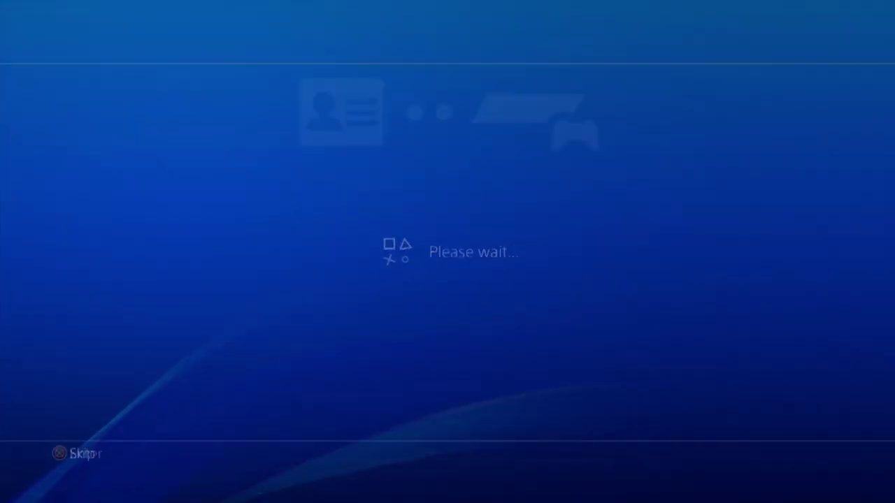
key("Return")
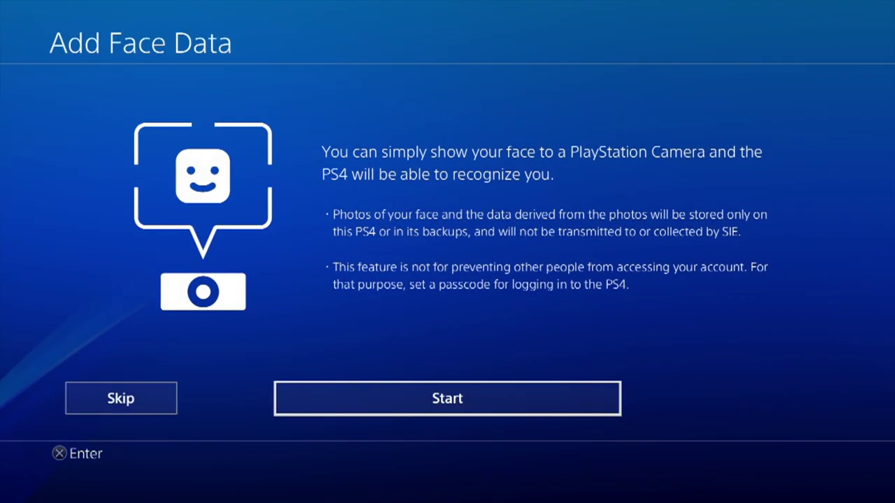
key("Return")
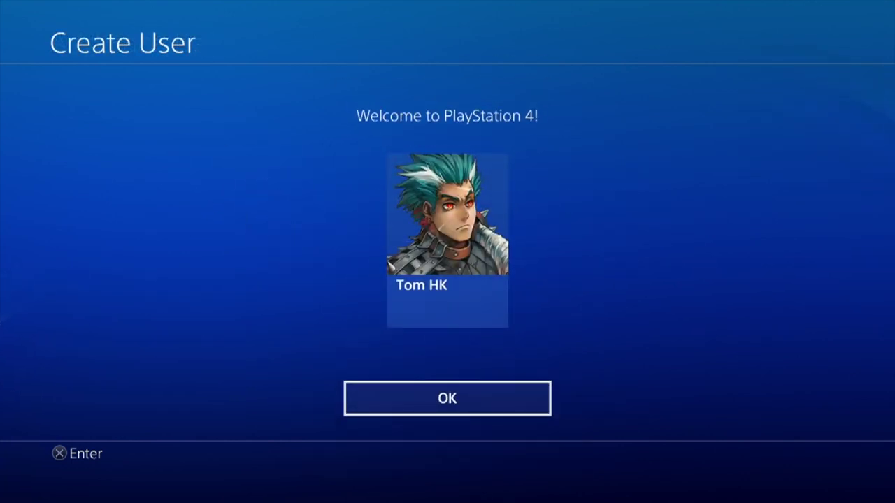
key("Return")
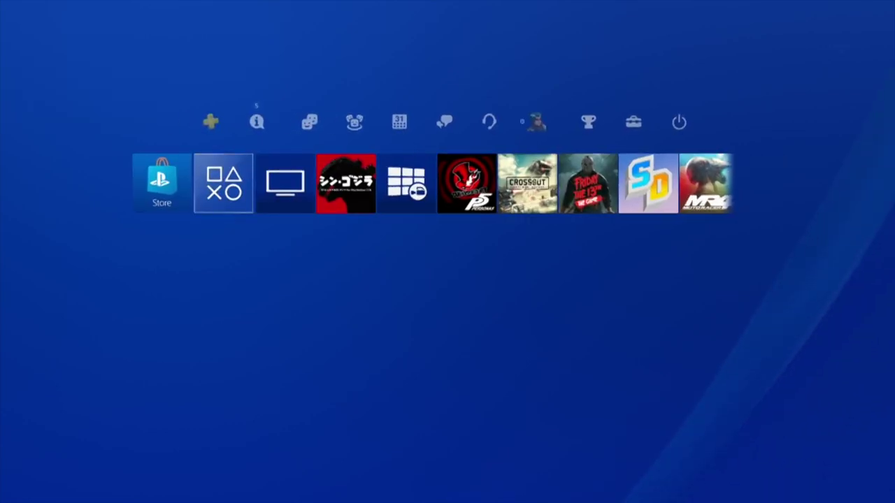
Launch the PlayStation Store and go to PlayStation VR > All VR Games
key("Left")
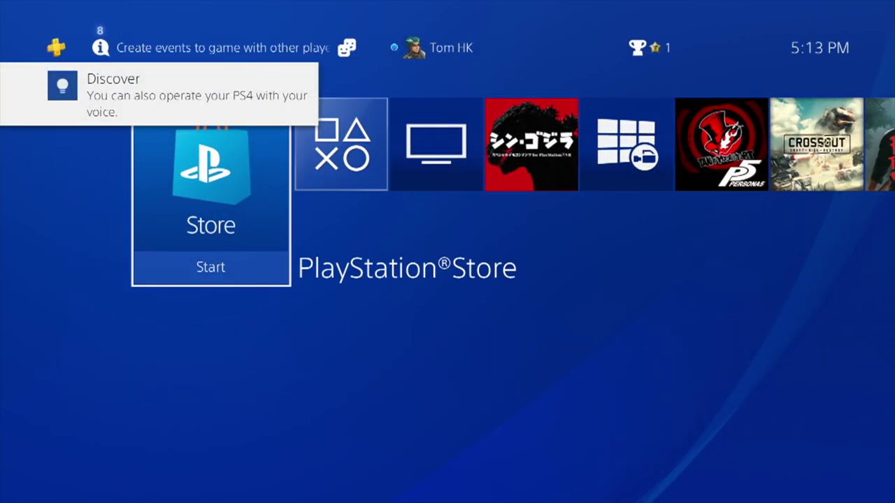
key("Return")
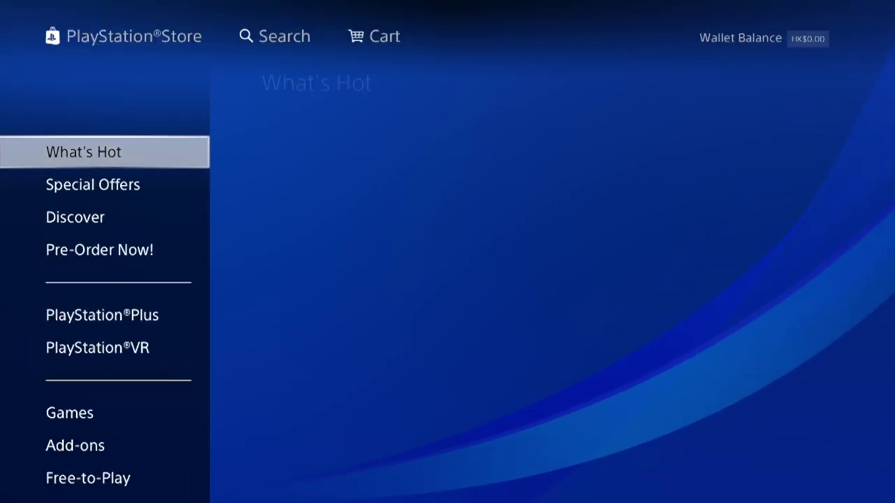
key("Down")
key("Down")
key("Down")
key("Down")
key("Down")
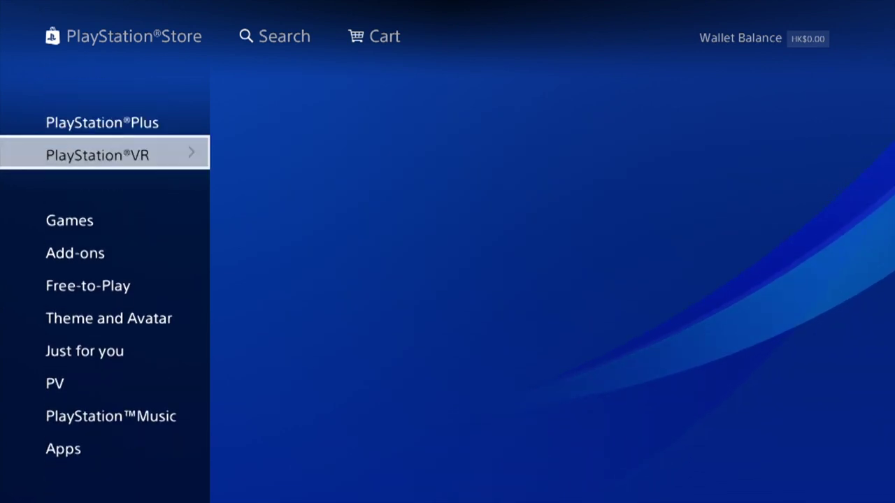
key("Return")
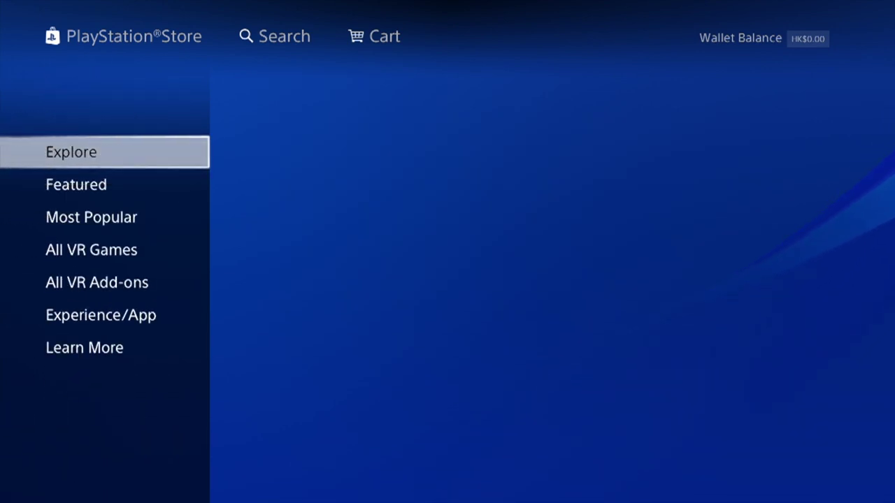
key("Down")
key("Down")
key("Down")
key("Return")
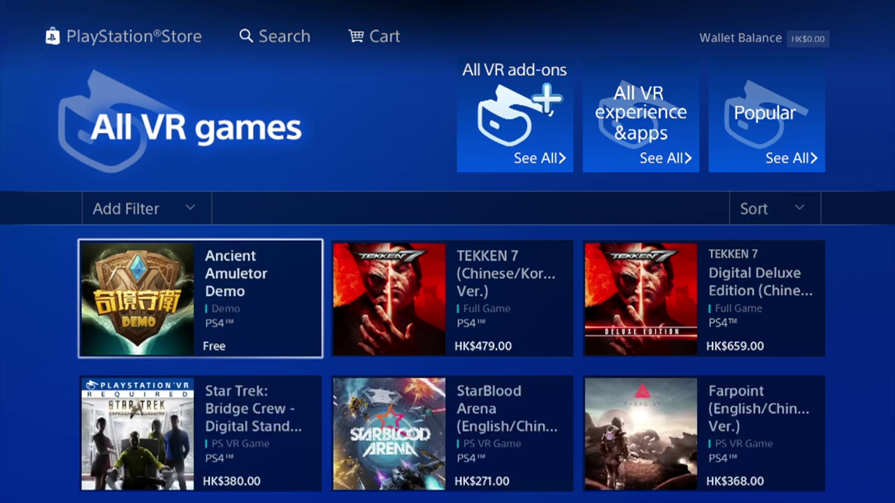
Scroll the All VR Games grid down to Star Strike Ultra, then return to the category menu
key("Down")
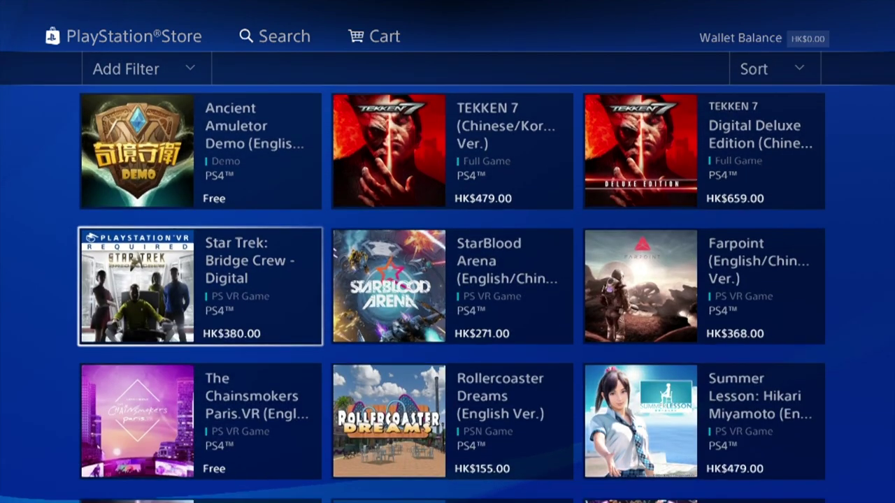
key("Down")
key("Down")
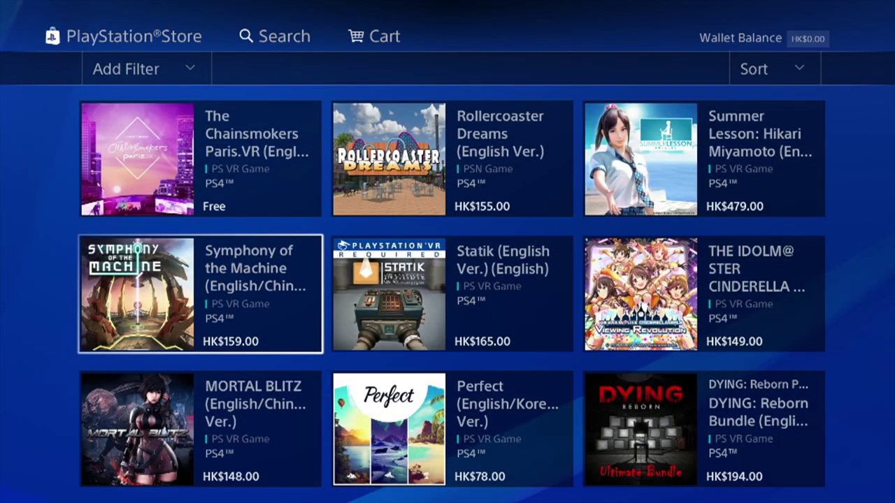
key("Down")
key("Down")
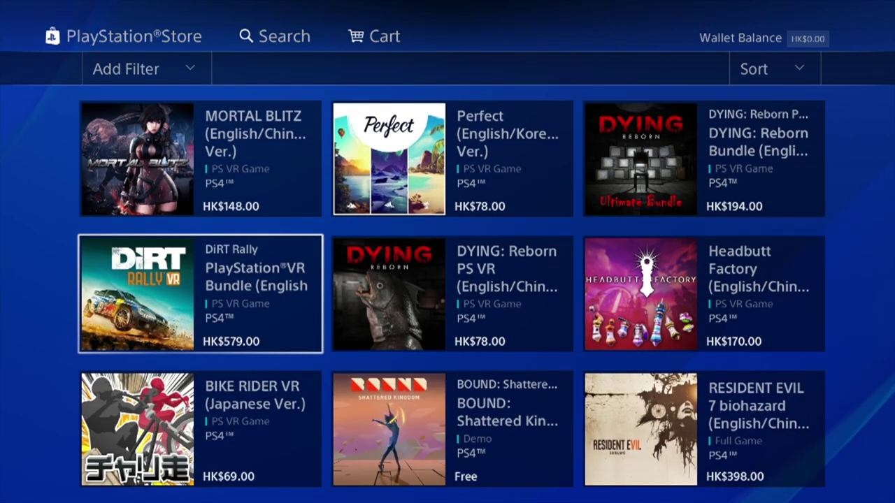
key("Down")
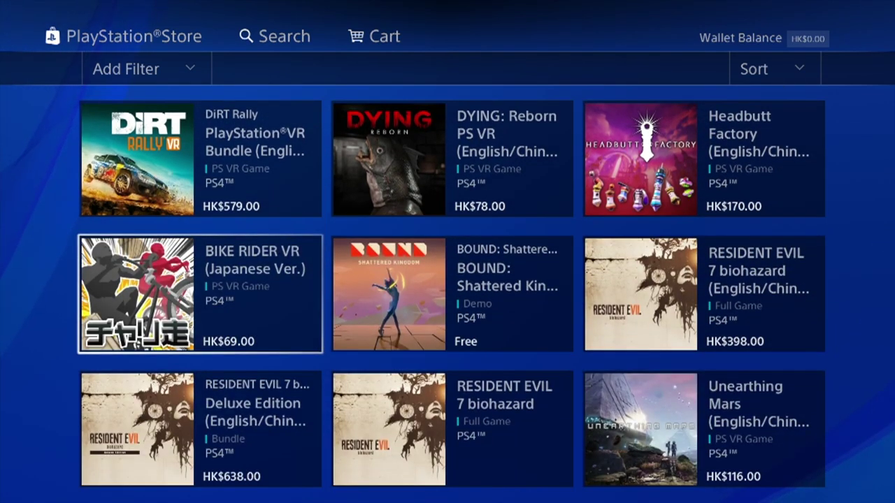
key("Down")
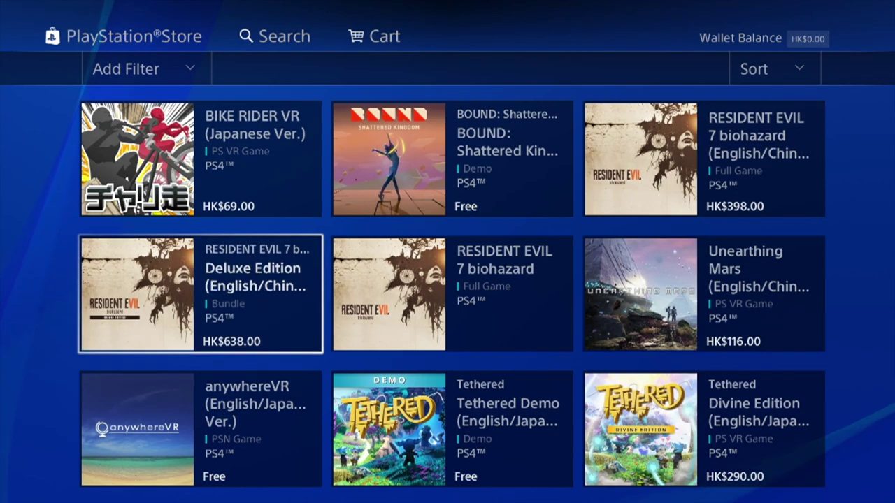
key("Down")
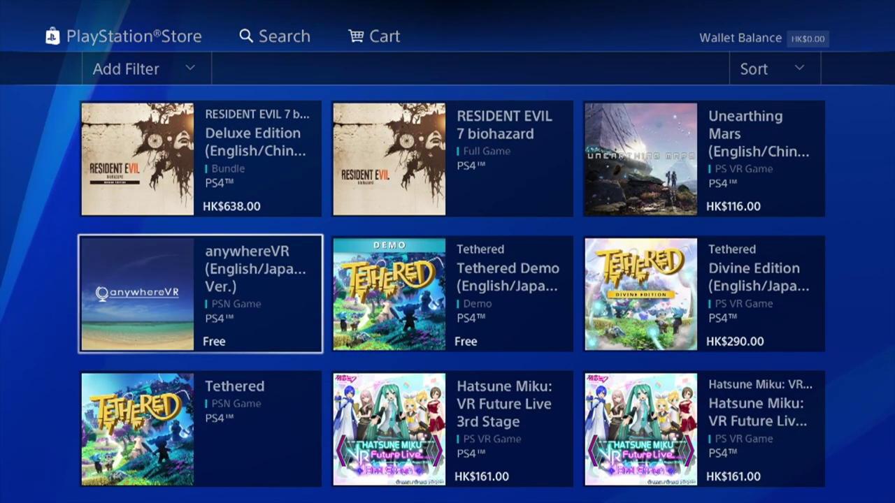
key("Down")
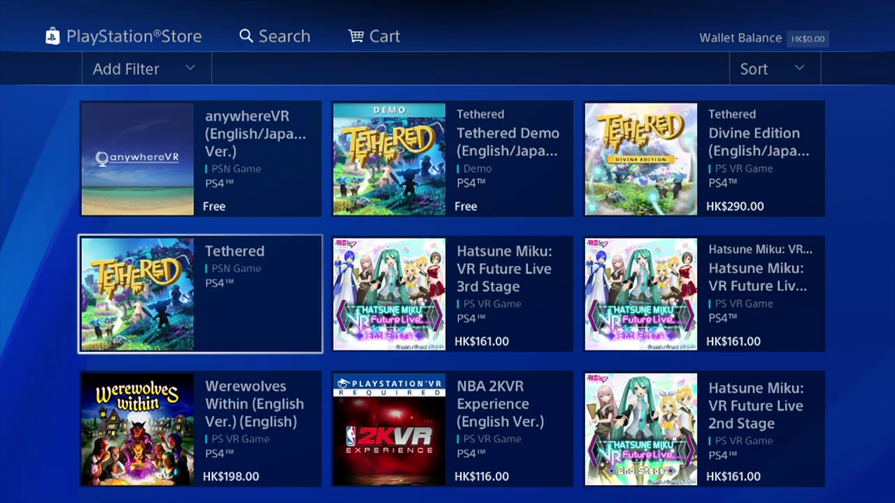
key("Down")
key("Down")
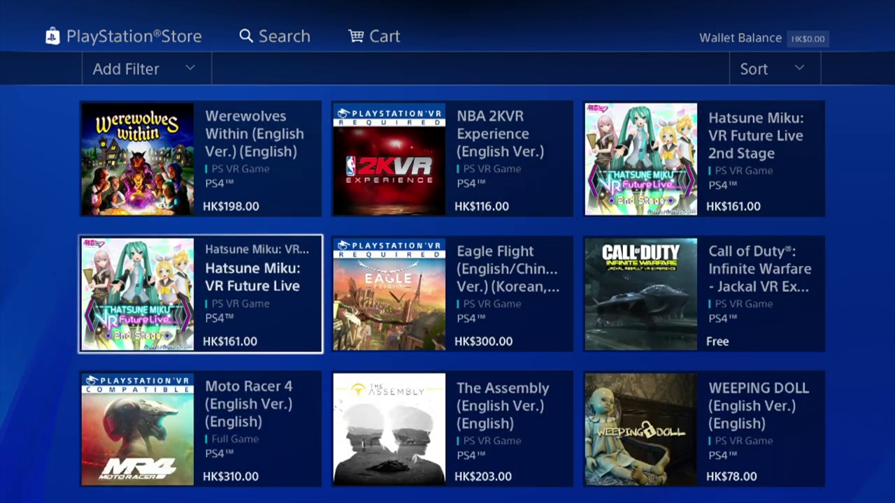
key("Down")
key("Down")
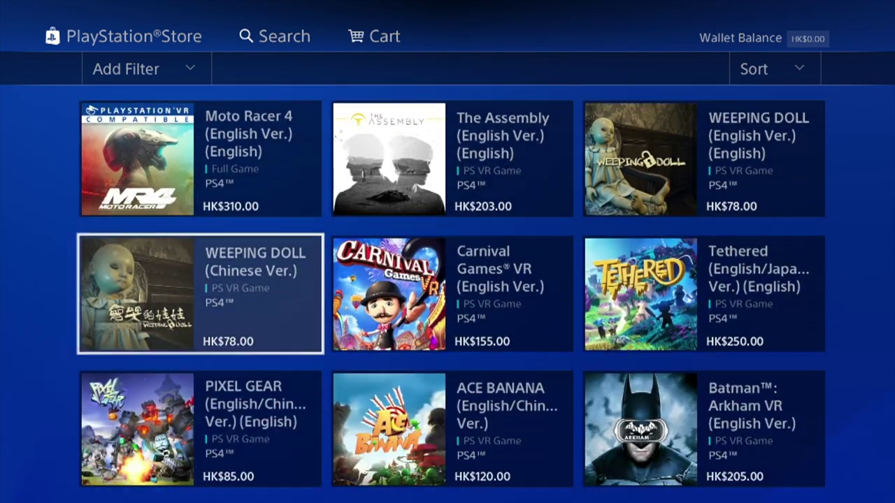
key("Down")
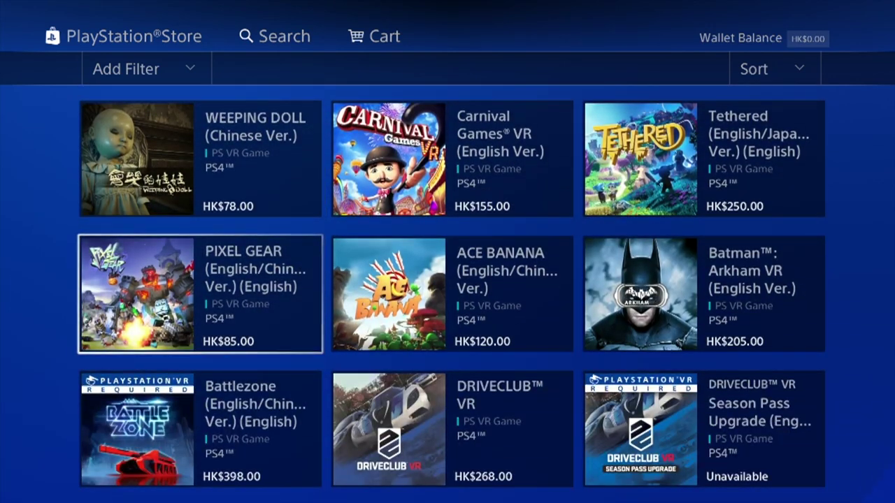
key("Down")
key("Down")
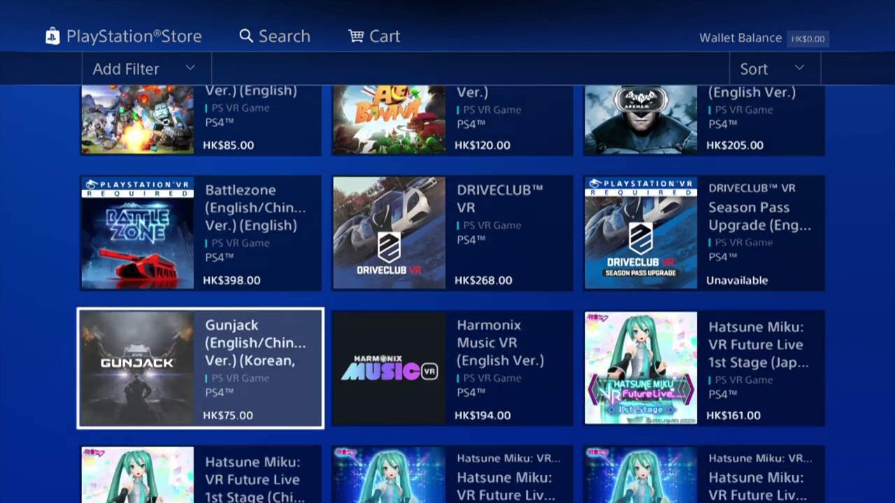
key("Down")
key("Down")
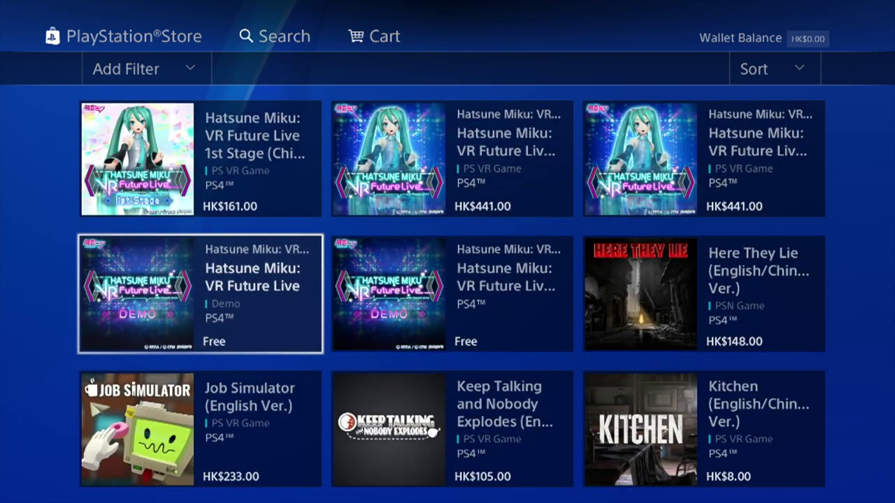
key("Down")
key("Down")
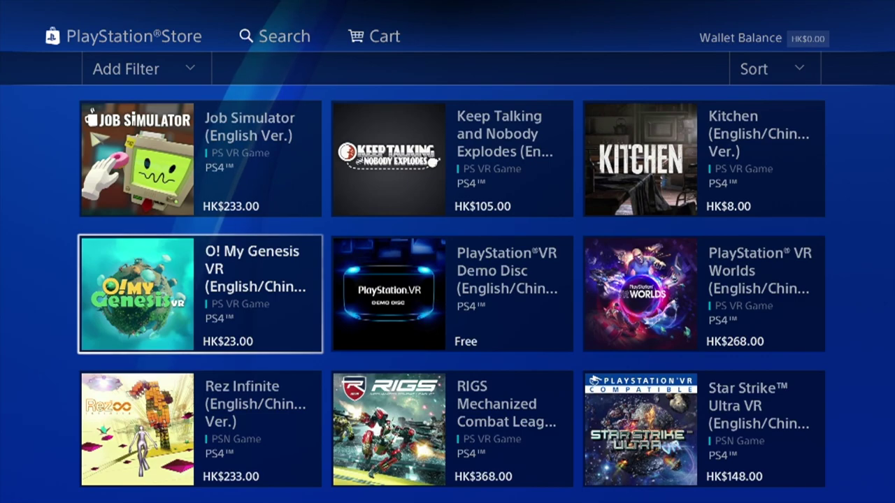
key("Down")
key("Down")
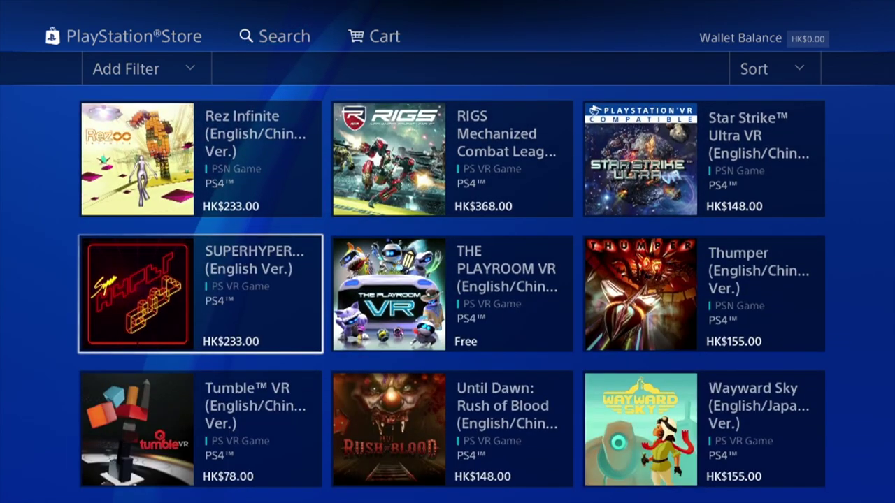
key("Down")
key("Down")
key("Down")
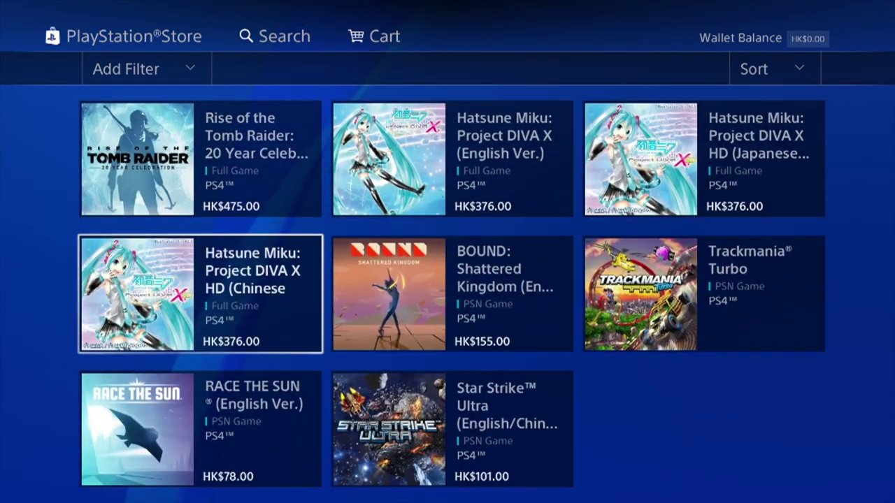
key("Down")
key("Left")
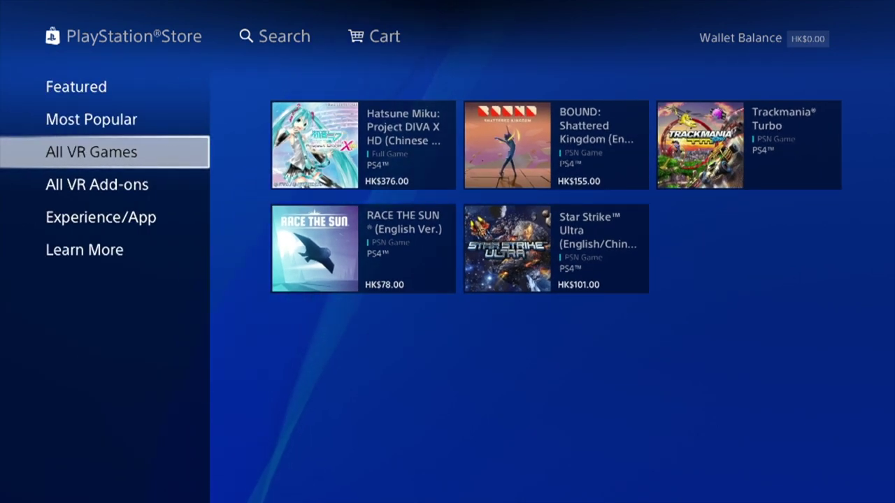
Go to Games > Demos in the store menu and browse the first demo rows
key("Down")
key("Down")
key("Down")
key("Down")
key("Down")
key("Down")
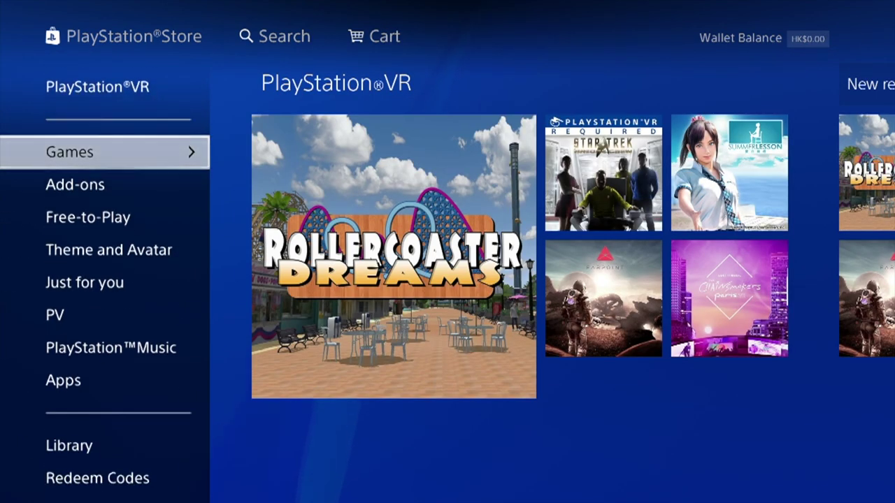
key("Up")
key("Up")
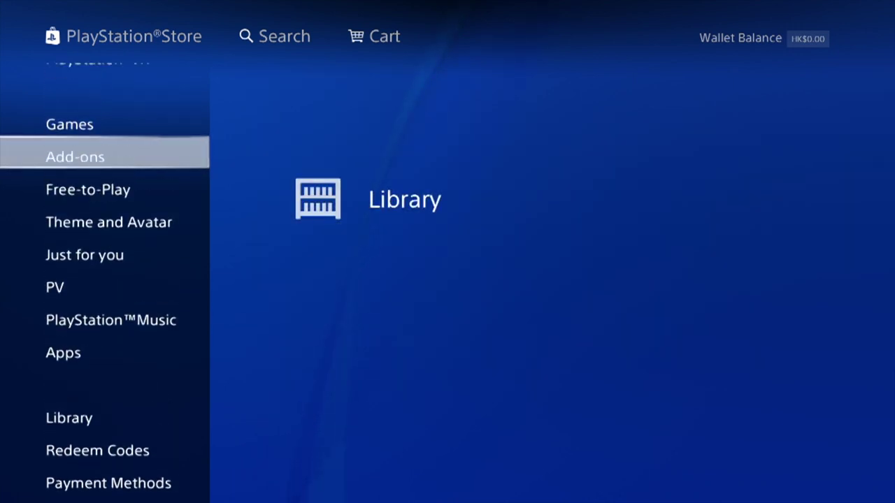
key("Up")
key("Up")
key("Up")
key("Up")
key("Up")
key("Up")
key("Up")
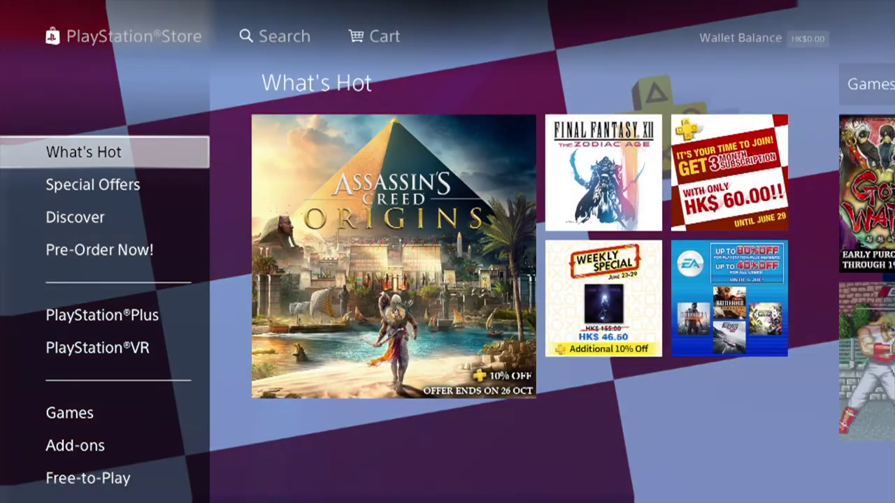
key("Down")
key("Down")
key("Down")
key("Down")
key("Down")
key("Down")
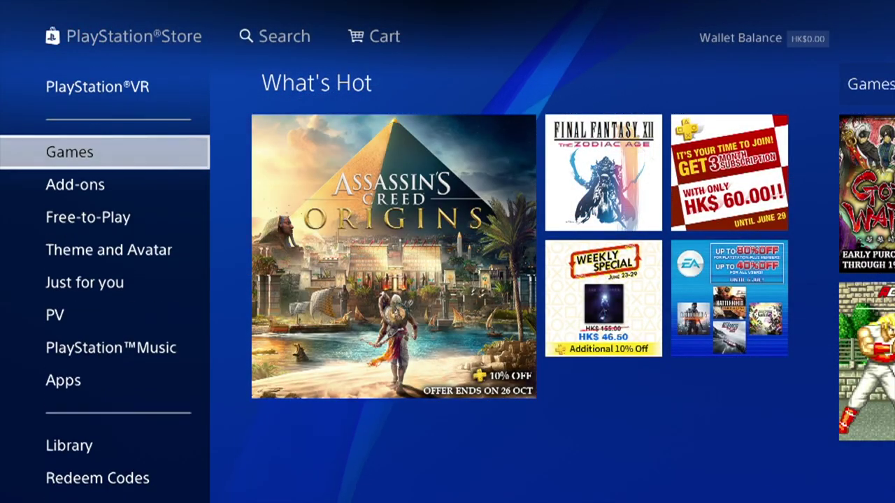
key("Return")
key("Down")
key("Down")
key("Down")
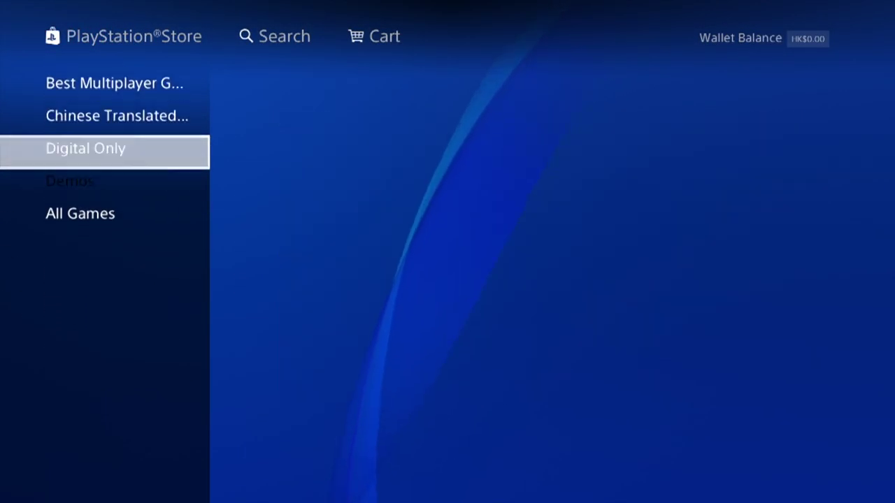
key("Return")
key("Down")
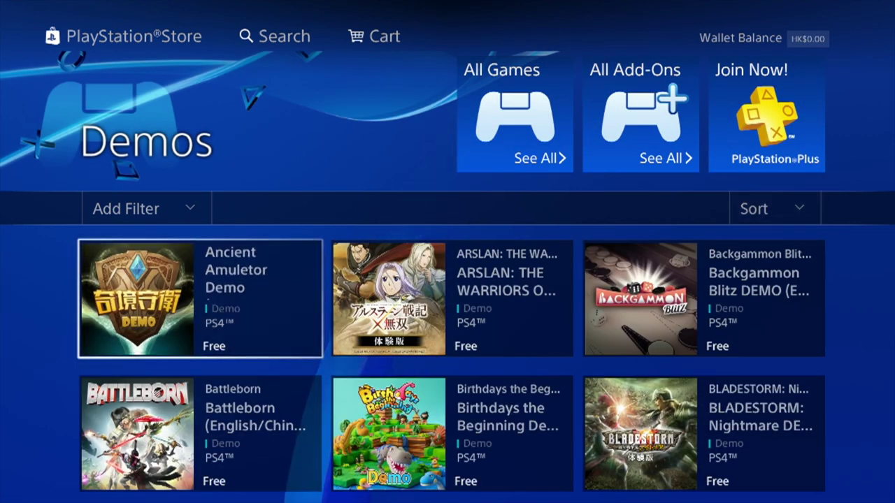
key("Down")
Scroll the Demos grid down to Ys VIII, then open the Quick Menu's Power options
key("Down")
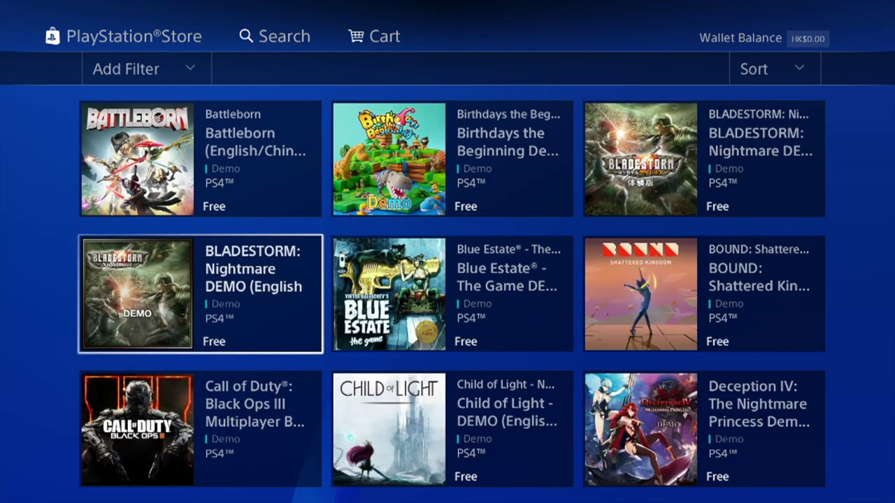
key("Down")
key("Down")
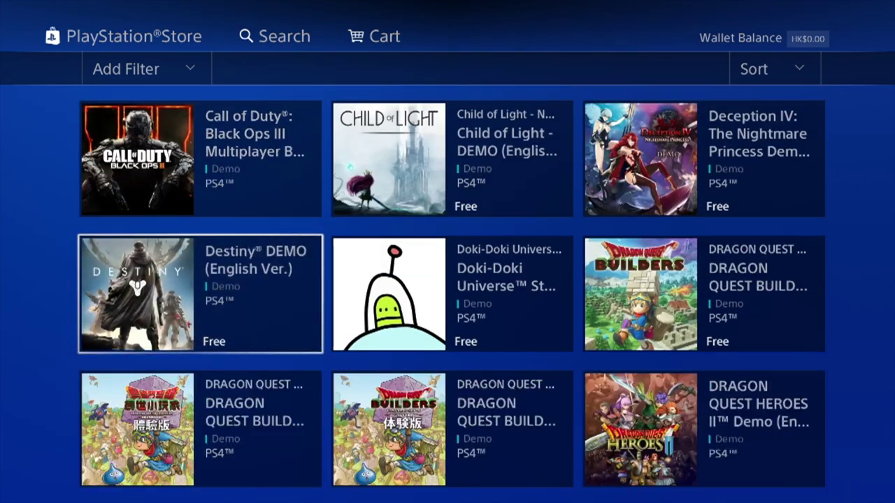
key("Down")
key("Down")
key("Down")
key("Down")
key("Down")
key("Down")
key("Down")
key("Down")
key("Down")
key("Down")
key("Down")
key("Down")
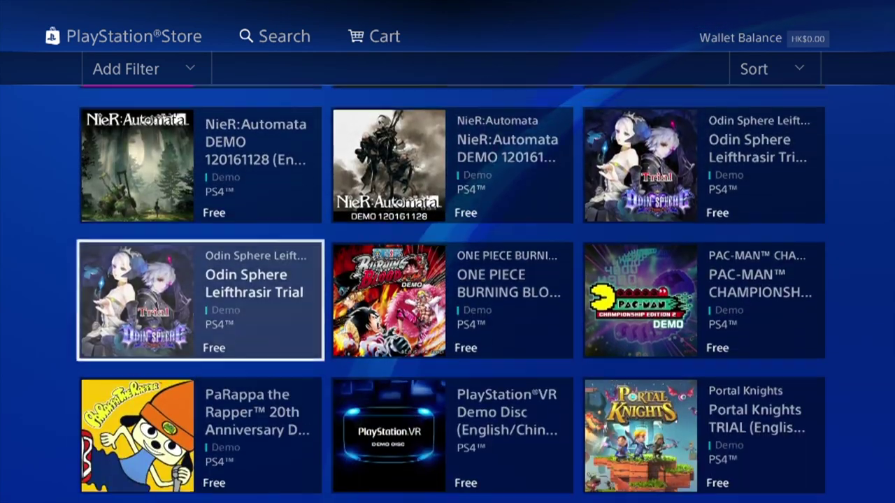
key("Down")
key("Down")
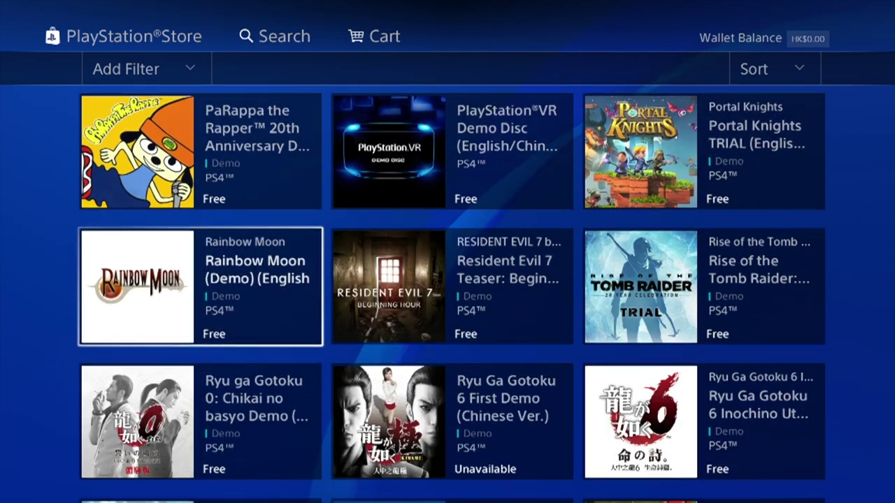
key("Down")
key("Down")
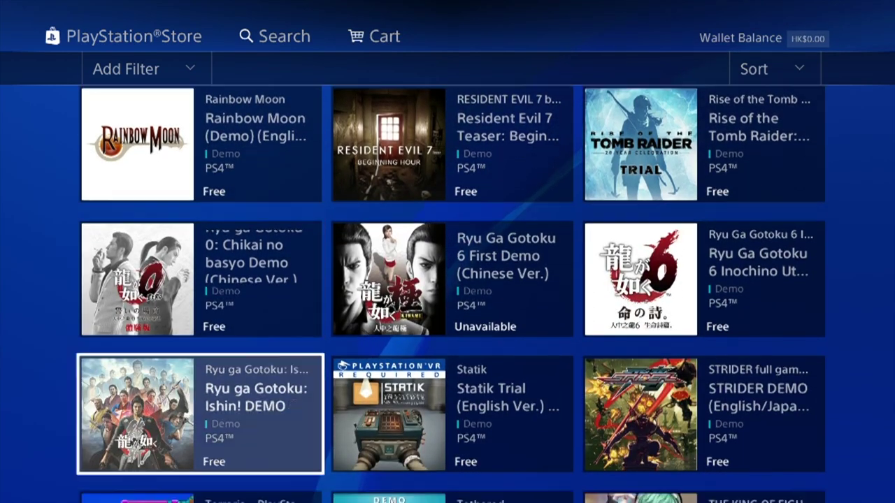
key("Down")
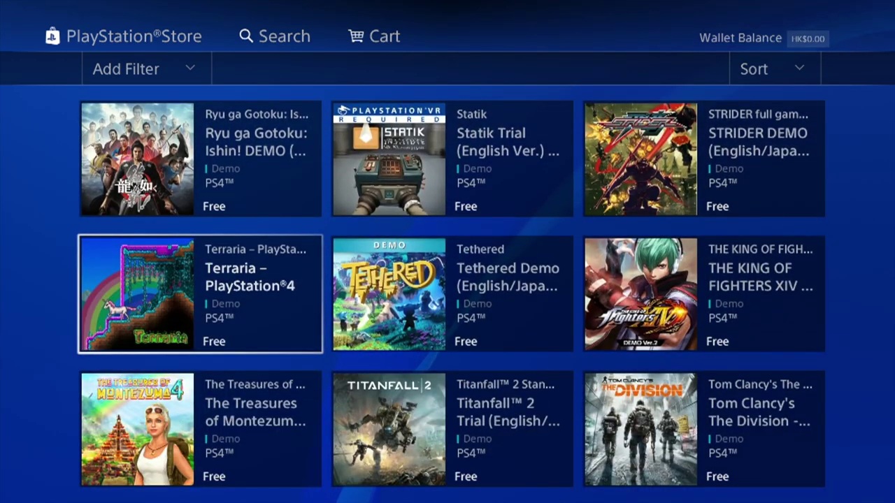
key("Down")
key("Down")
key("Down")
key("Down")
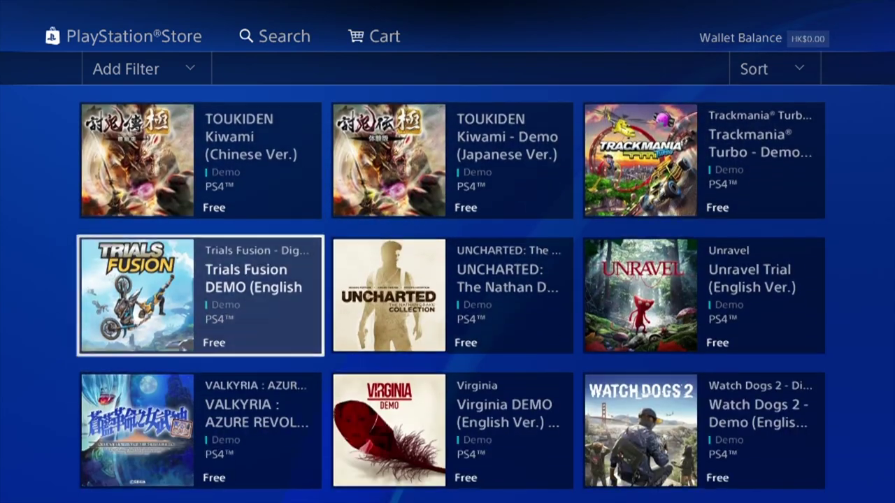
key("Down")
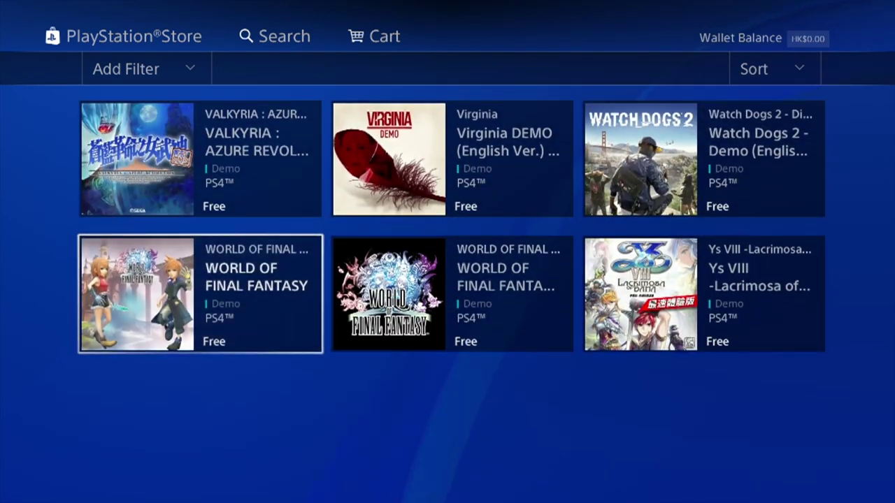
key("super")
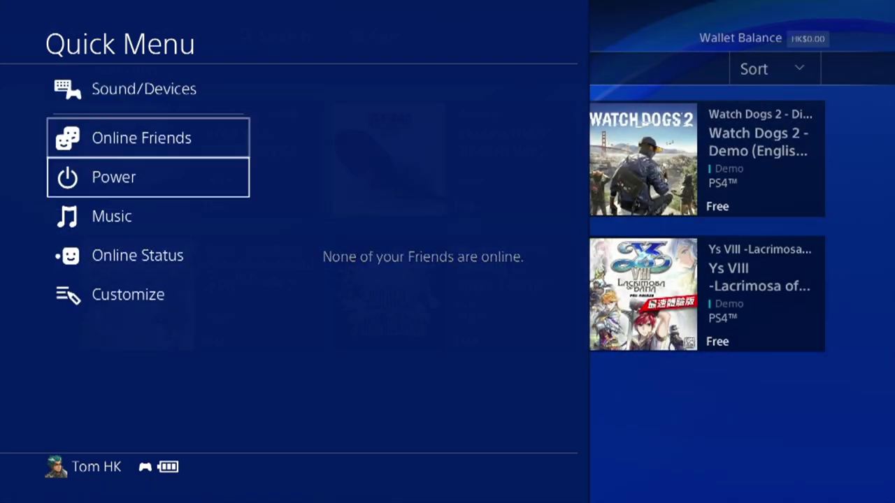
key("Return")
key("Return")
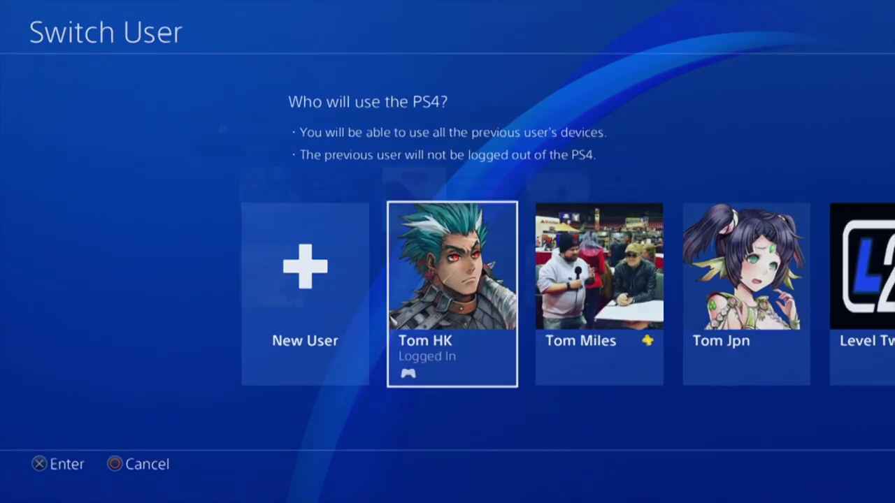